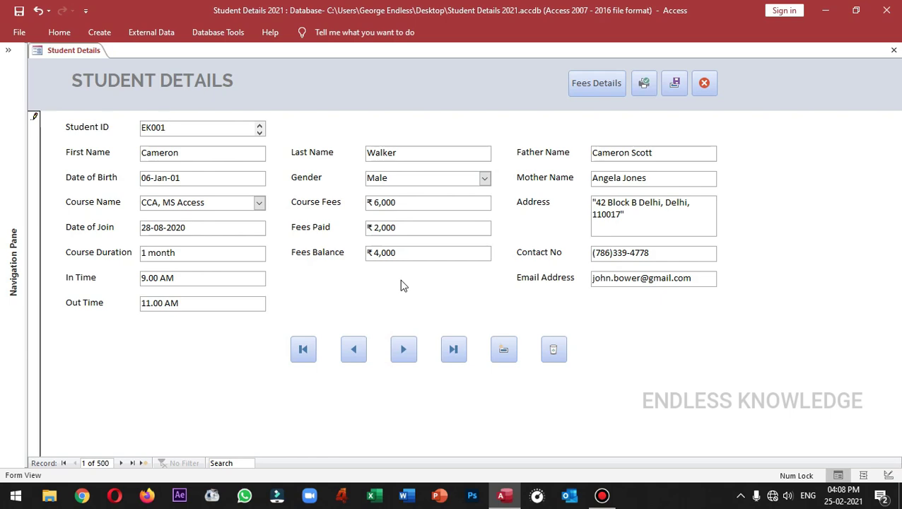
Try the Gender combo box by choosing Female, Rather not say and then Male for the first student record
click(485, 178)
click(463, 194)
click(484, 178)
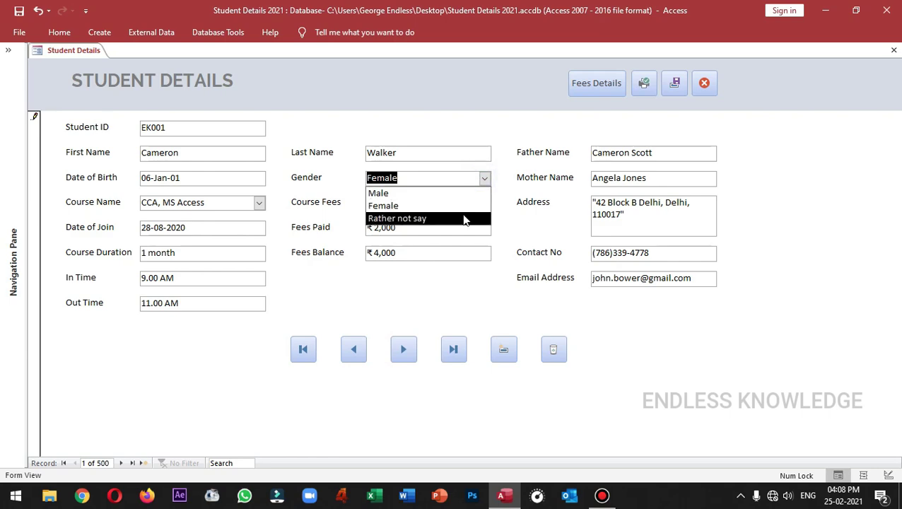
click(466, 218)
click(484, 178)
click(461, 194)
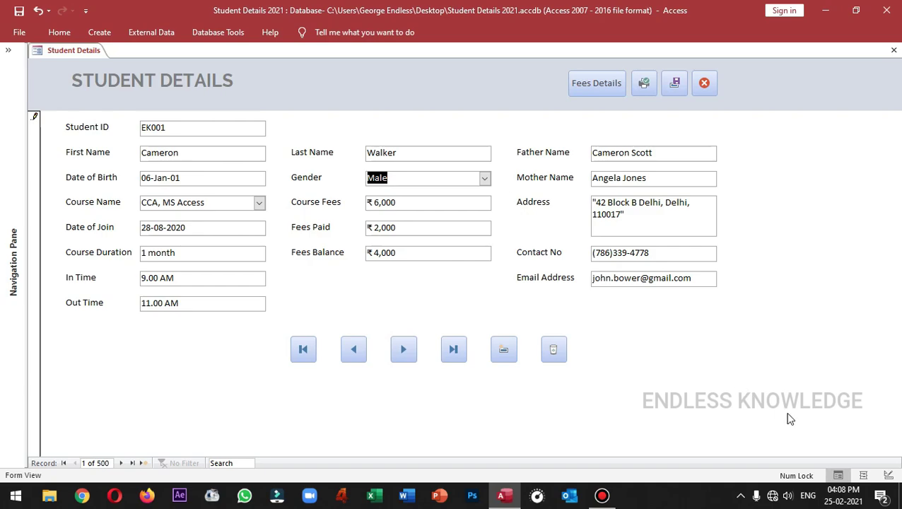
In Design View, delete the Gender combo box and move the three fees fields down level with Course Duration, In Time and Out Time
click(888, 475)
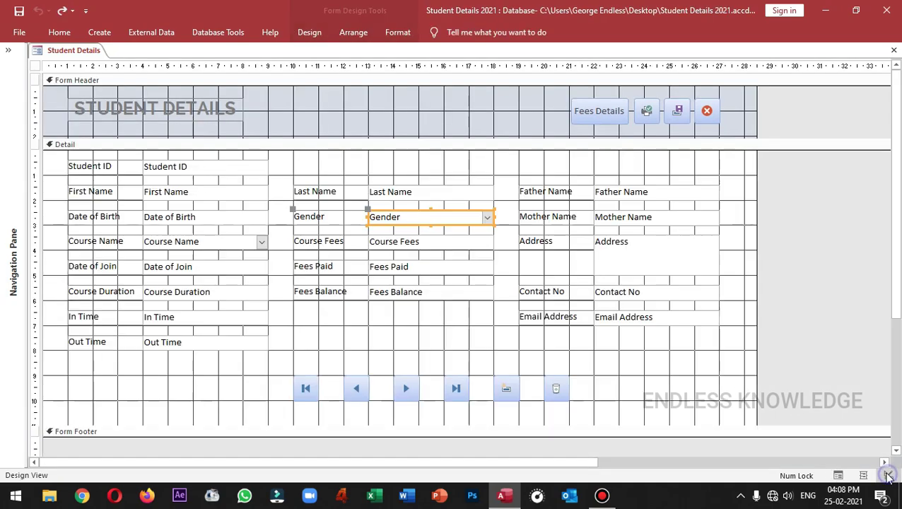
click(377, 217)
key(Delete)
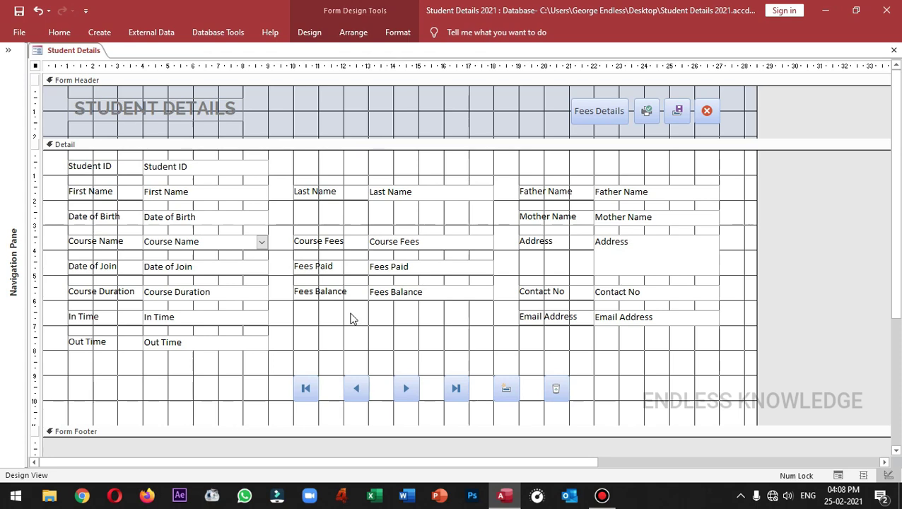
drag(353, 318, 415, 301)
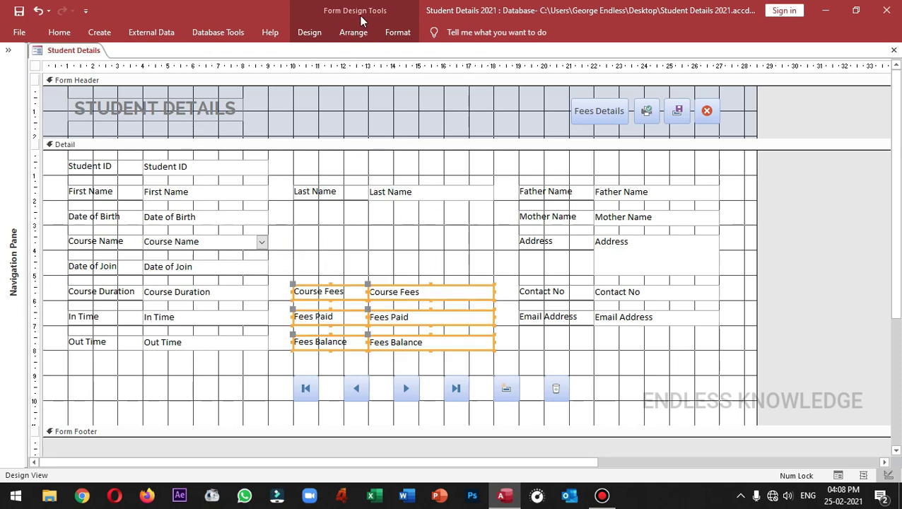
Add an option group in the gap below Last Name with the option labels Male, Female and Rather not say
click(316, 33)
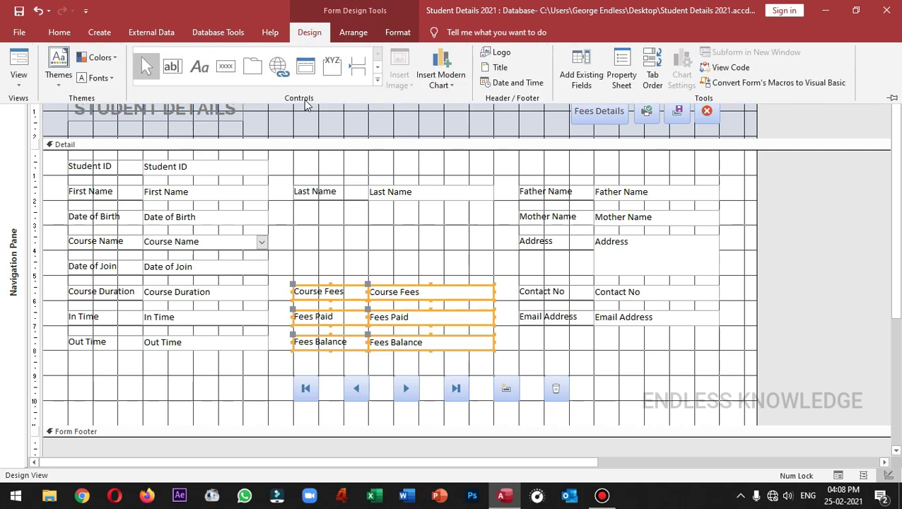
click(337, 71)
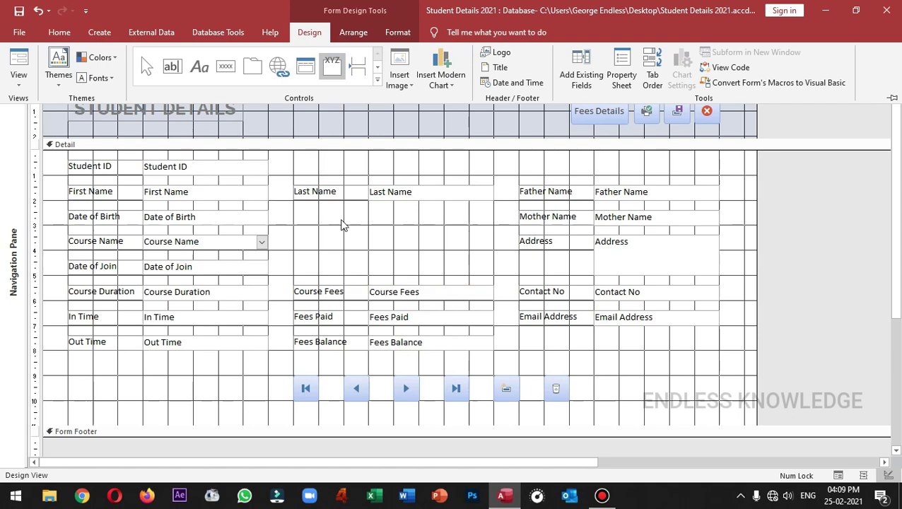
click(341, 222)
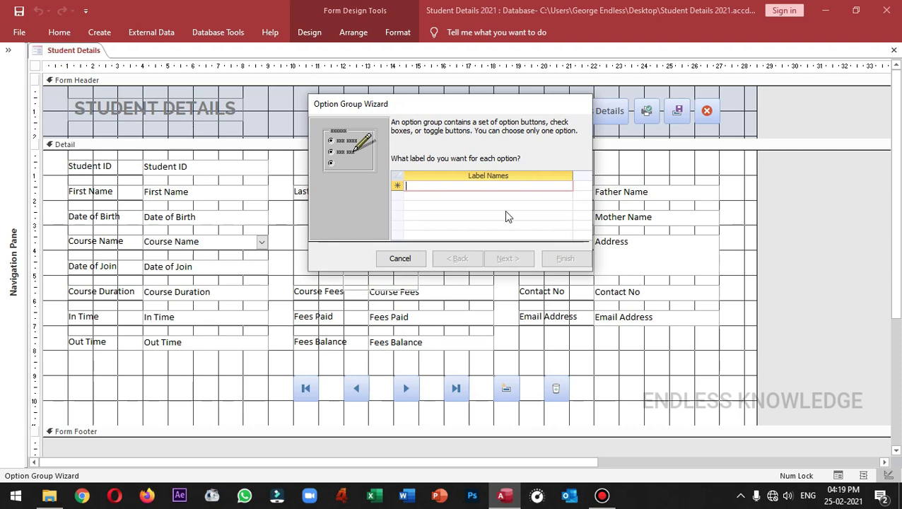
text(Male)
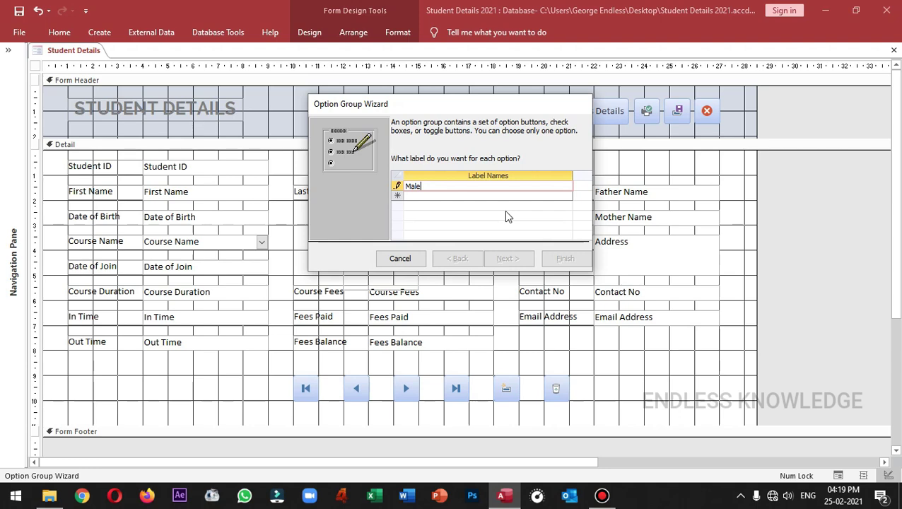
key(Tab)
text(Female)
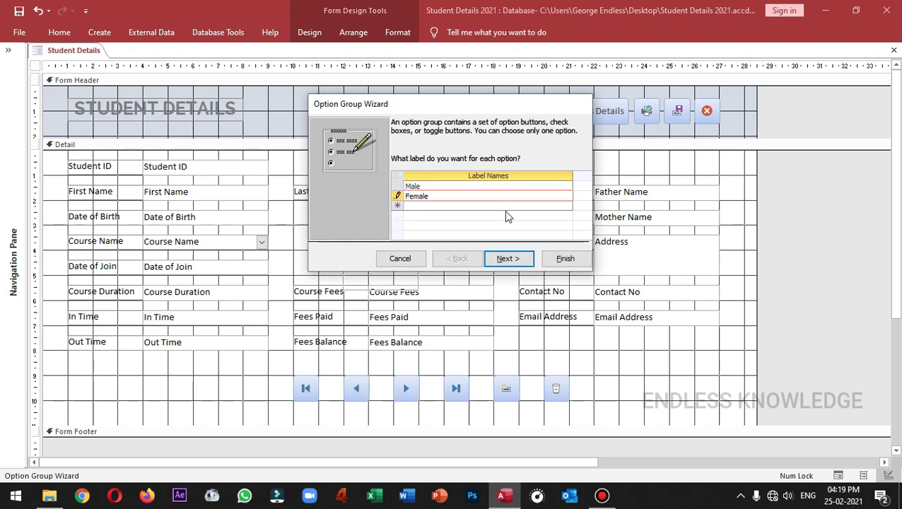
key(Tab)
text(Ra)
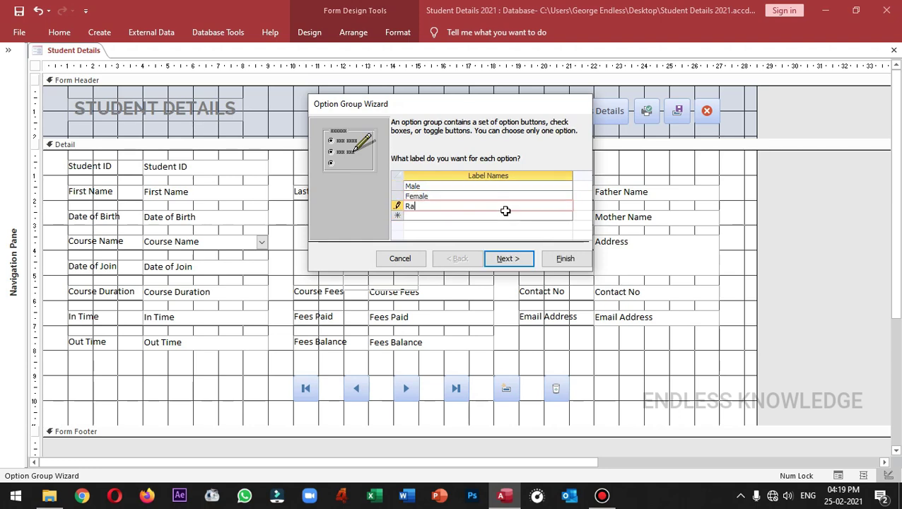
text(ther not say)
click(514, 258)
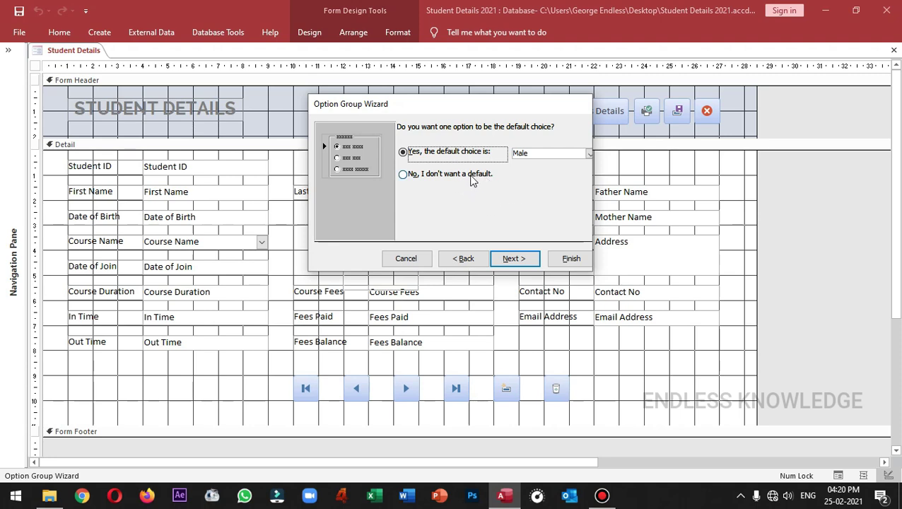
Choose no default option for the group and set the value of Rather not say to 0
click(446, 176)
click(515, 259)
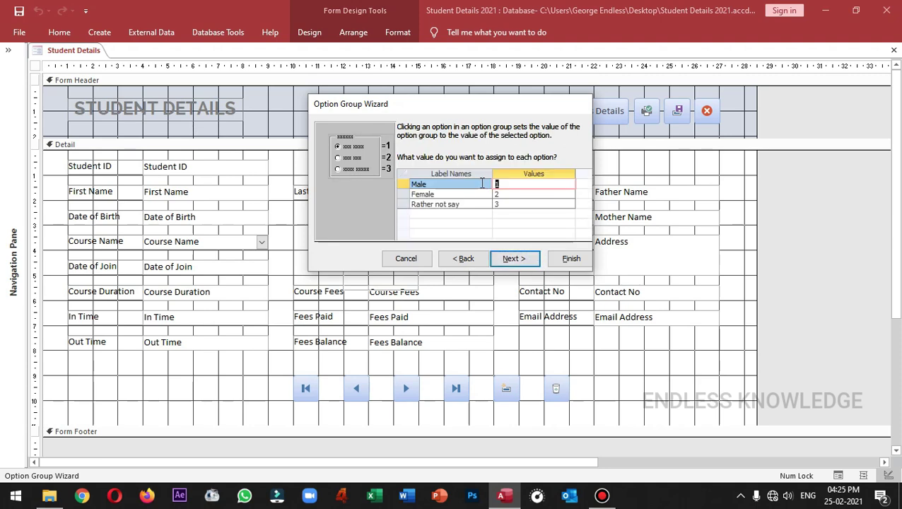
click(470, 193)
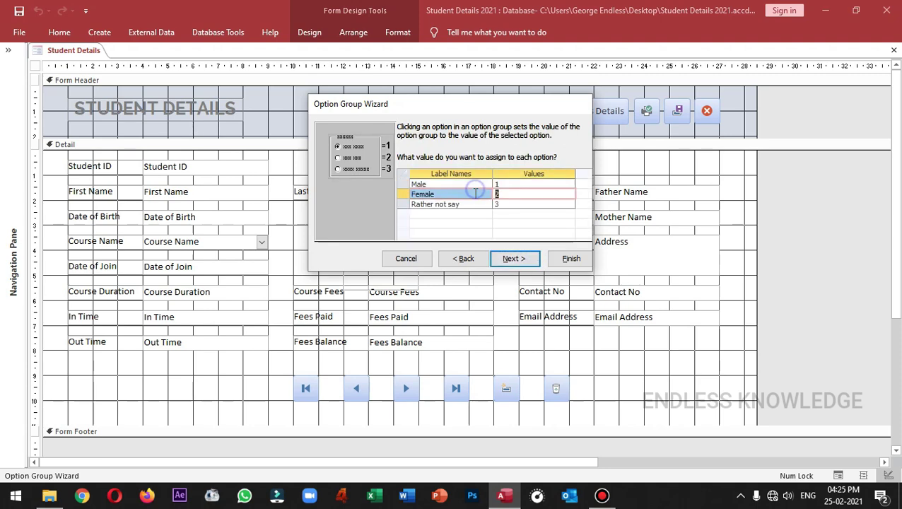
click(470, 204)
click(482, 186)
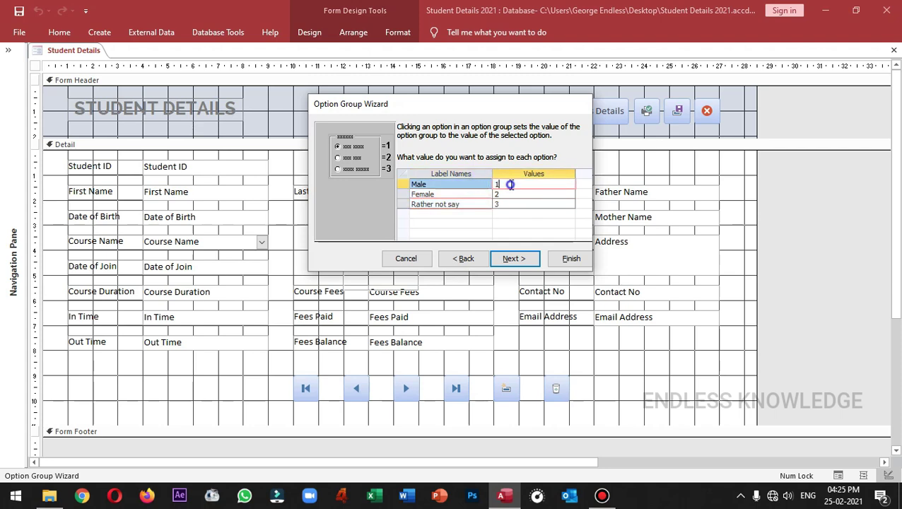
click(509, 194)
click(512, 203)
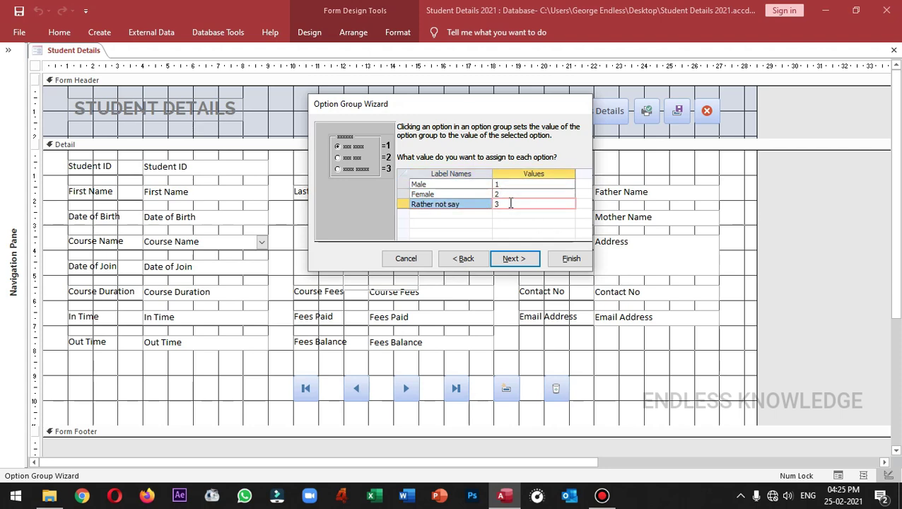
click(474, 184)
click(471, 193)
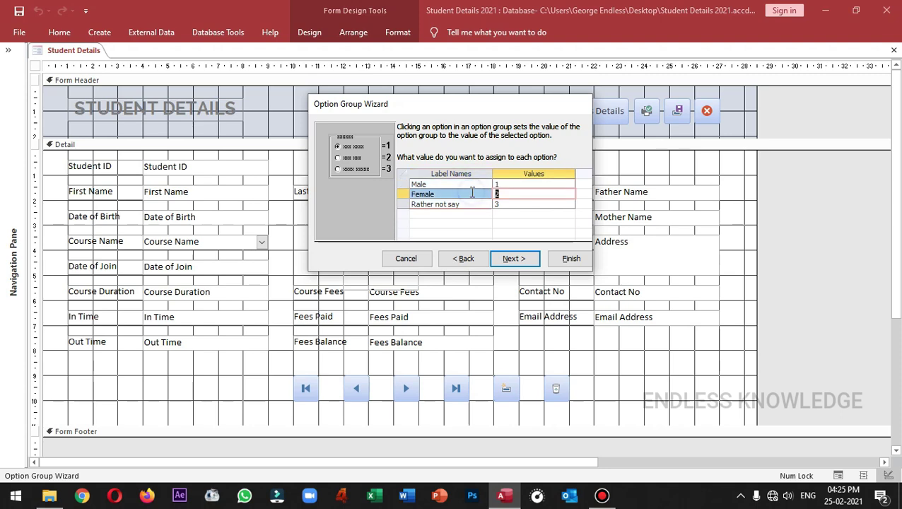
click(474, 203)
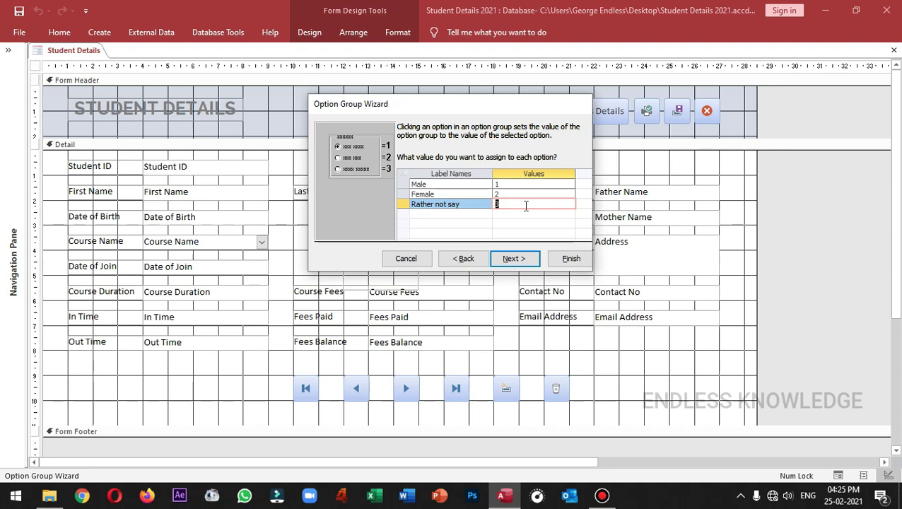
text(0)
click(527, 259)
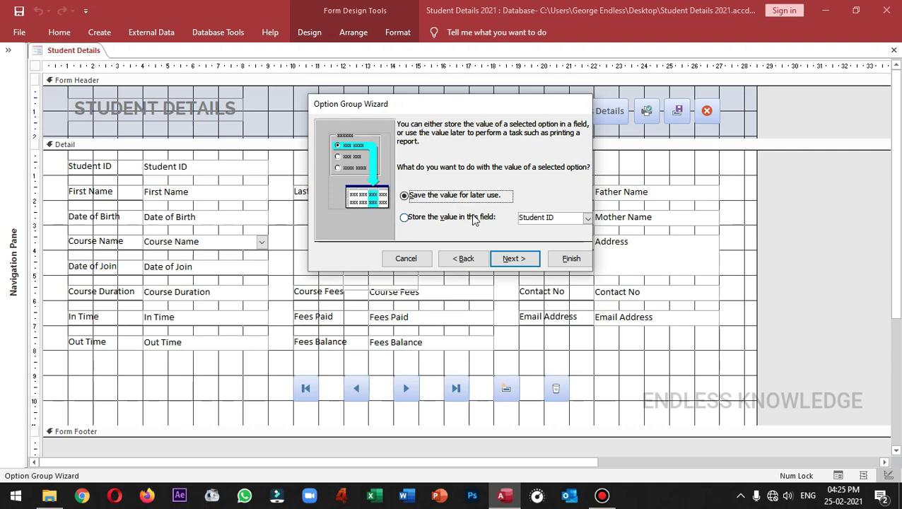
Store the option group's selected value in the Gender field
click(587, 218)
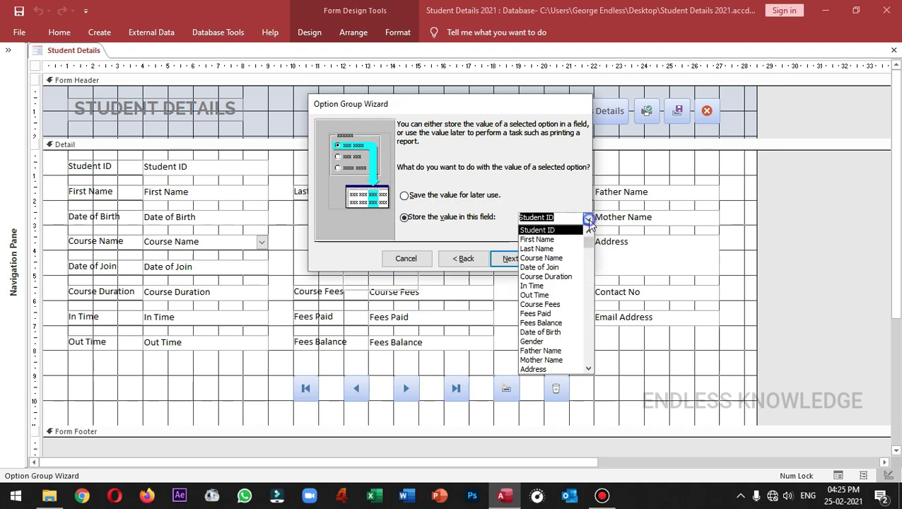
click(555, 342)
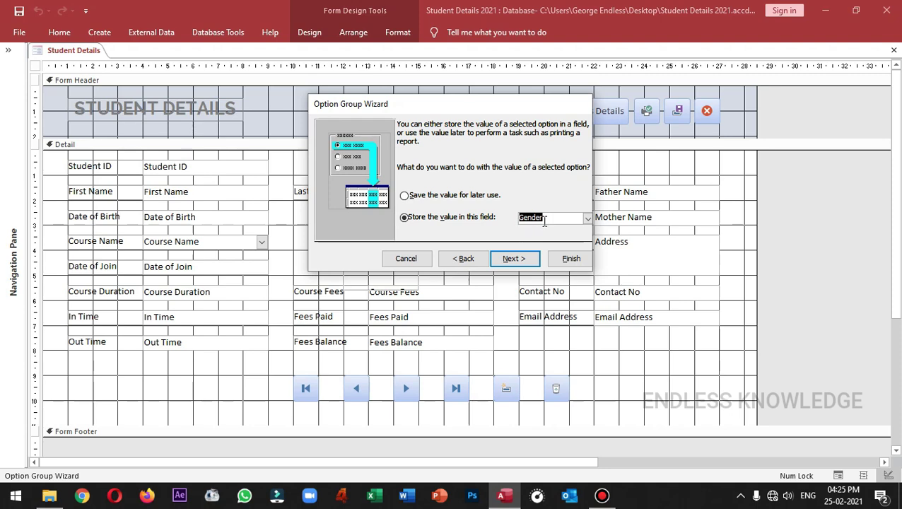
click(512, 258)
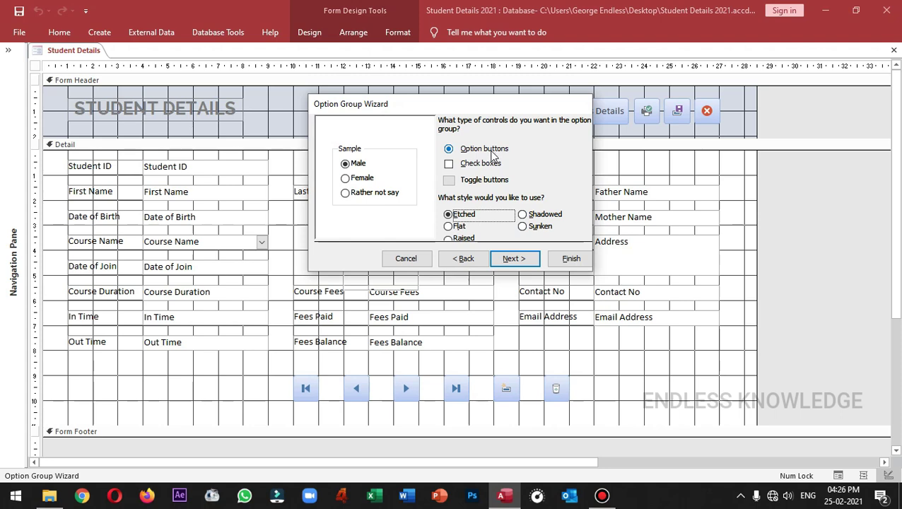
Compare the control types and frame styles in the sample and settle on option buttons with the Etched style
click(451, 165)
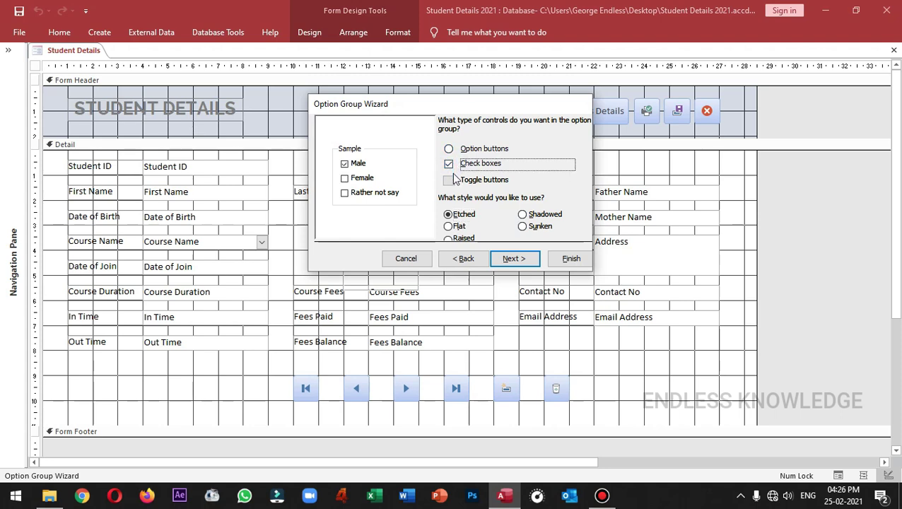
click(450, 181)
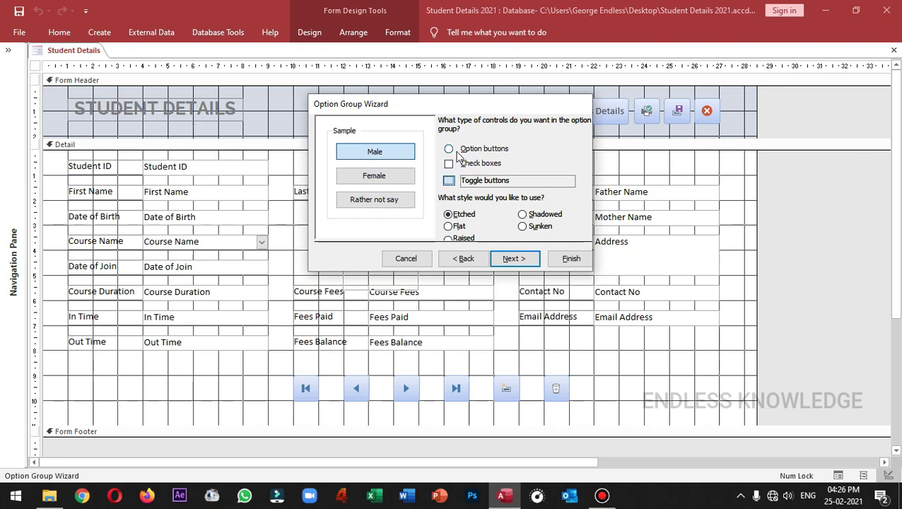
click(457, 150)
click(455, 149)
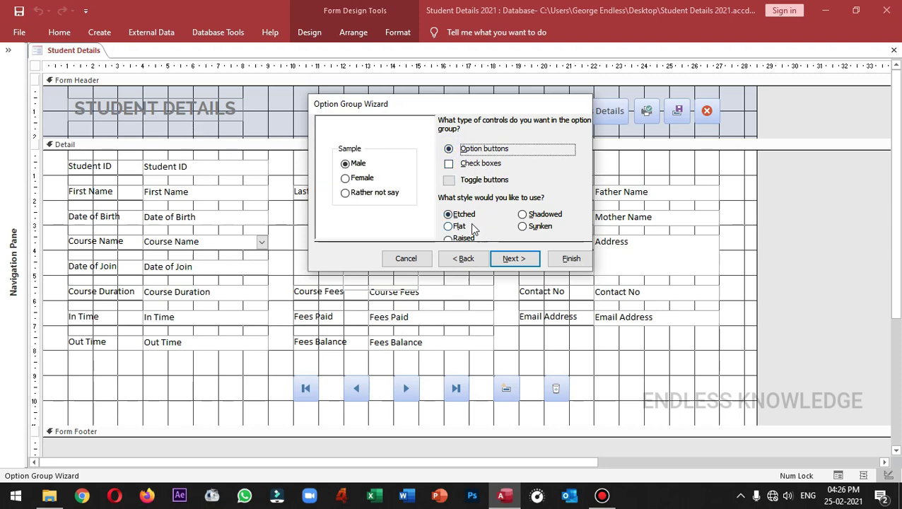
click(524, 214)
click(462, 239)
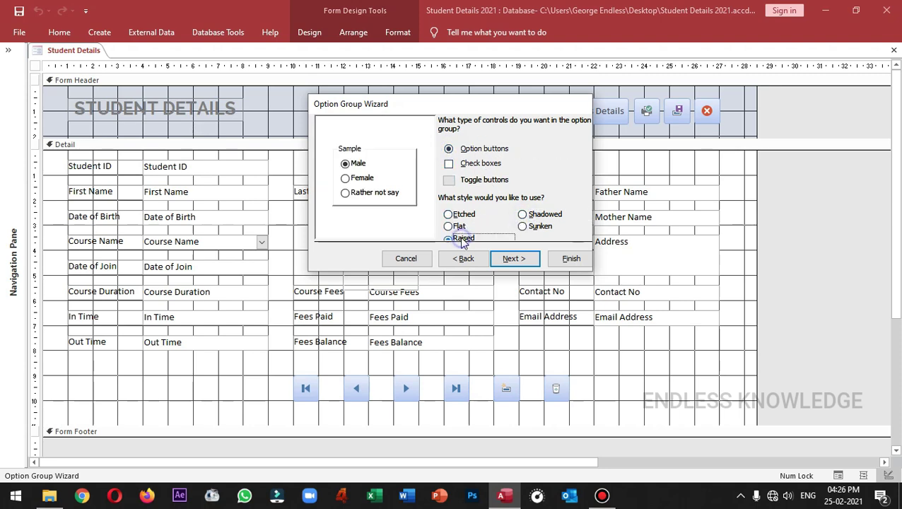
click(461, 216)
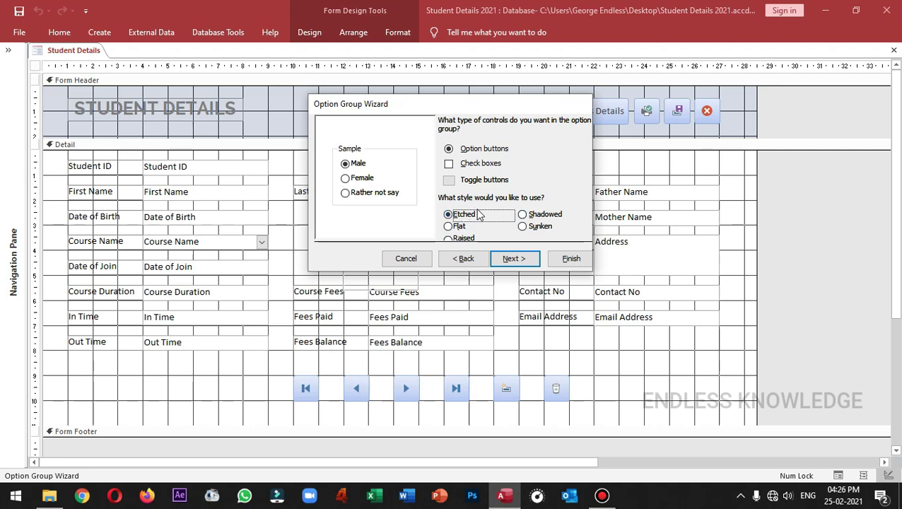
click(522, 259)
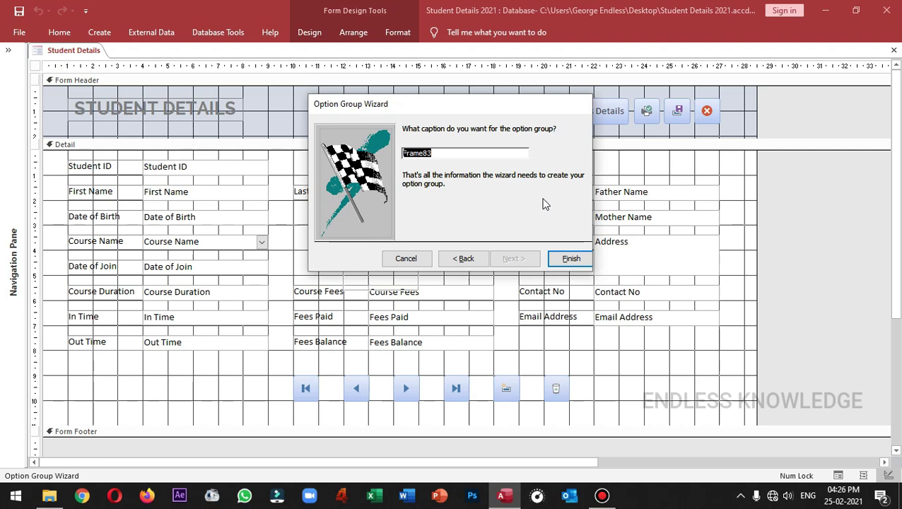
Caption the option group Gender and finish the wizard
key(BackSpace)
text(Gender)
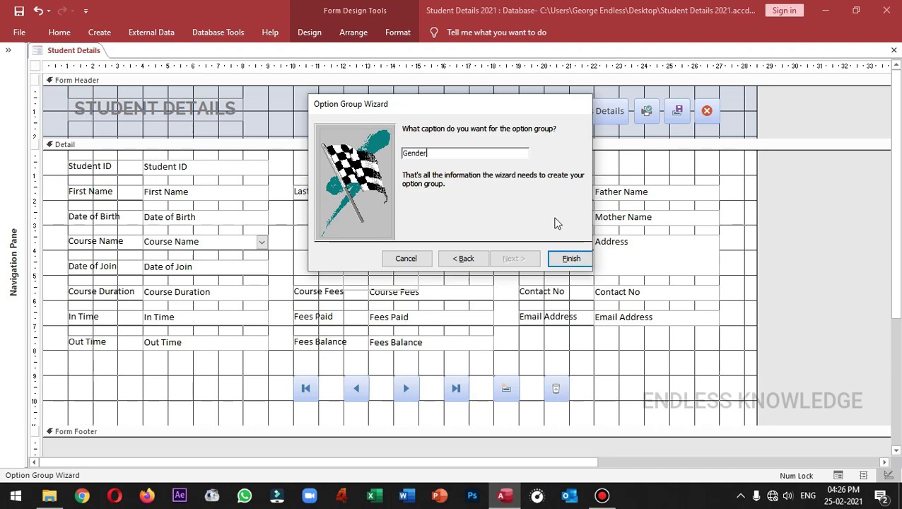
click(570, 258)
click(476, 251)
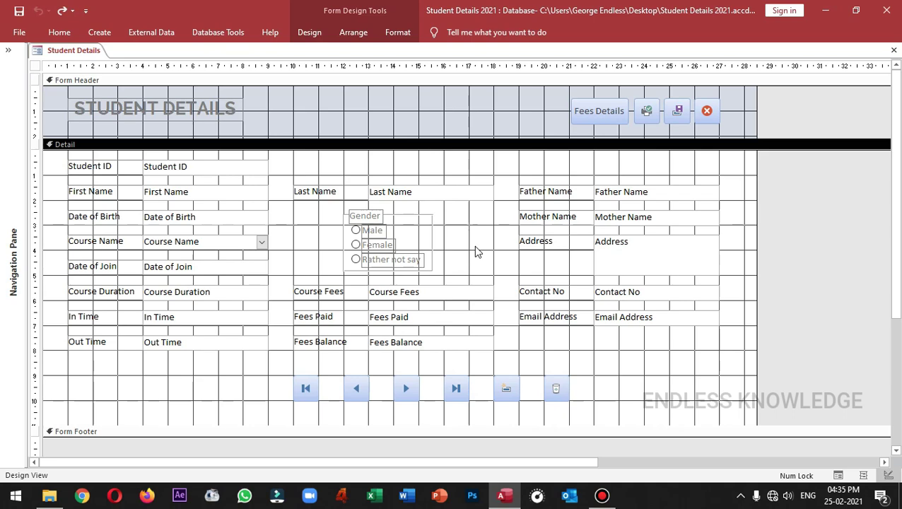
Test the Gender option group in Form View by choosing Rather not say and then Male
click(840, 475)
click(371, 221)
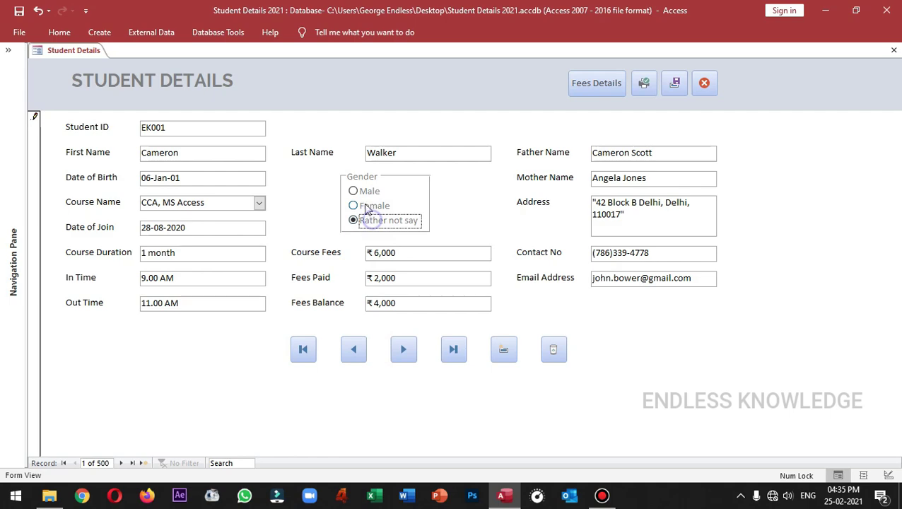
click(362, 190)
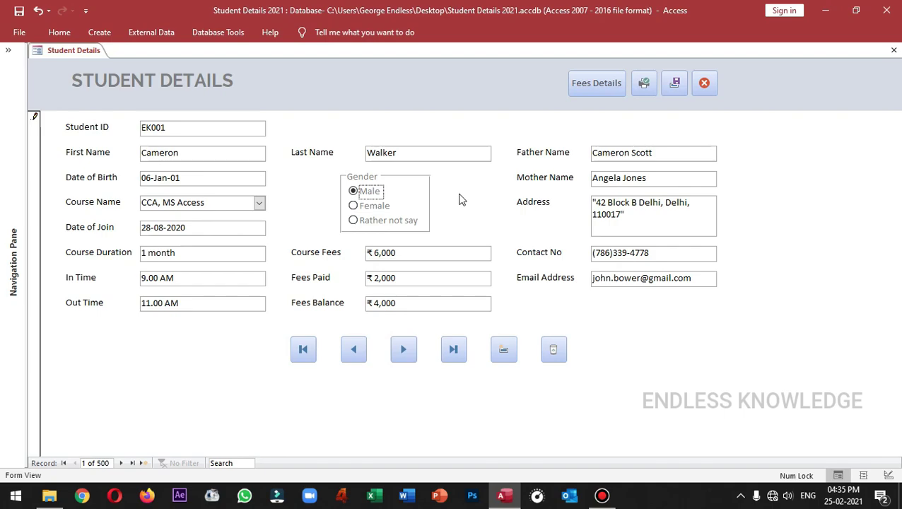
In Design View, move the Gender option group so its left edge lines up with the Last Name text box
click(887, 475)
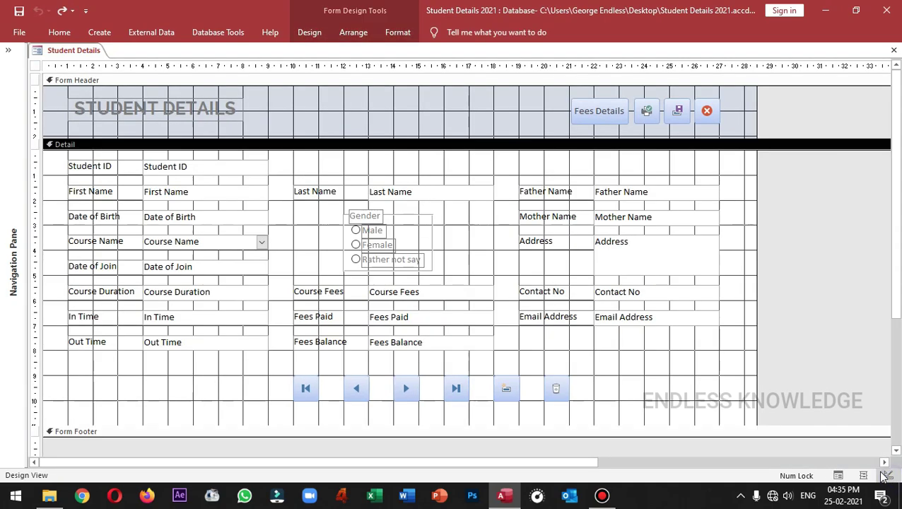
click(401, 216)
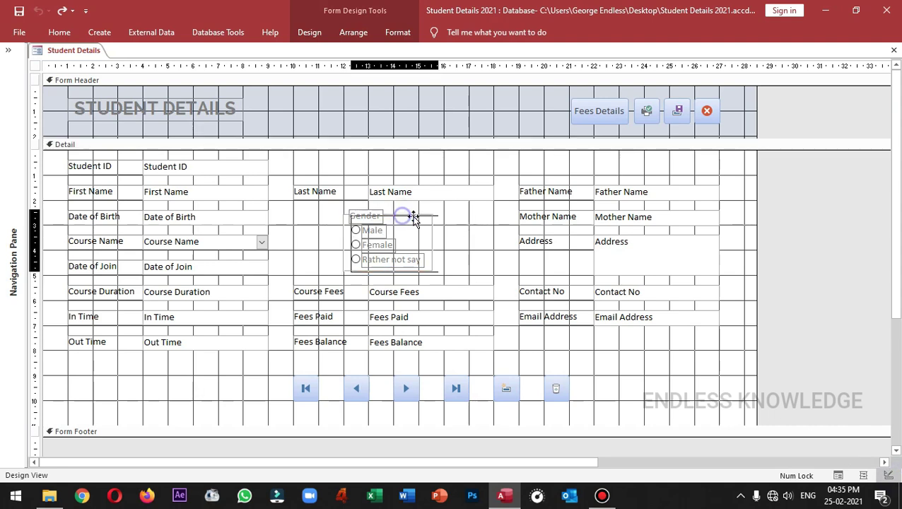
drag(413, 220, 426, 222)
drag(427, 221, 428, 219)
click(484, 245)
click(422, 276)
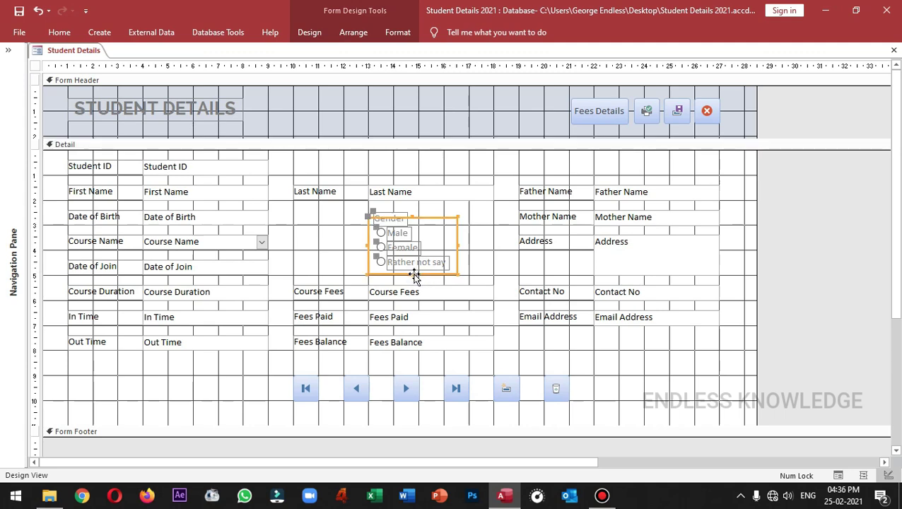
Widen the Gender option group's frame to match the Last Name text box, and view the form in Form View
drag(415, 274, 413, 275)
click(486, 258)
click(458, 243)
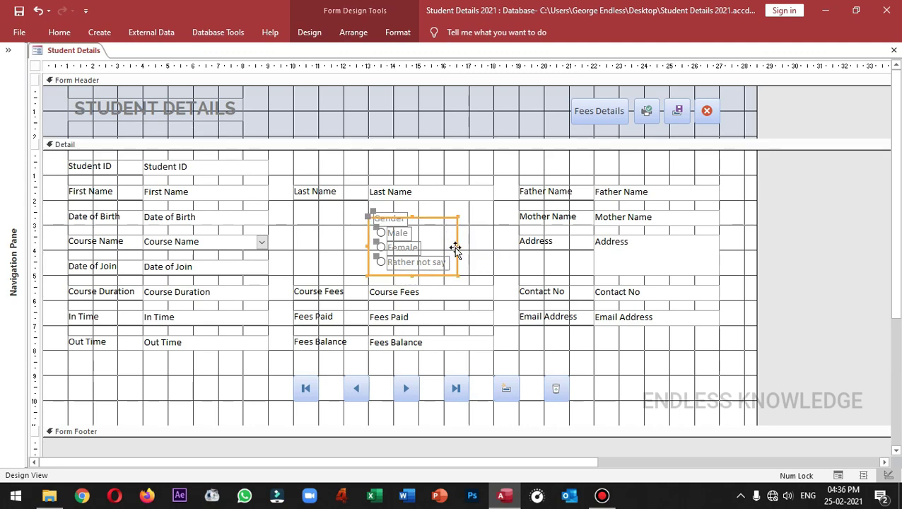
drag(458, 244, 494, 246)
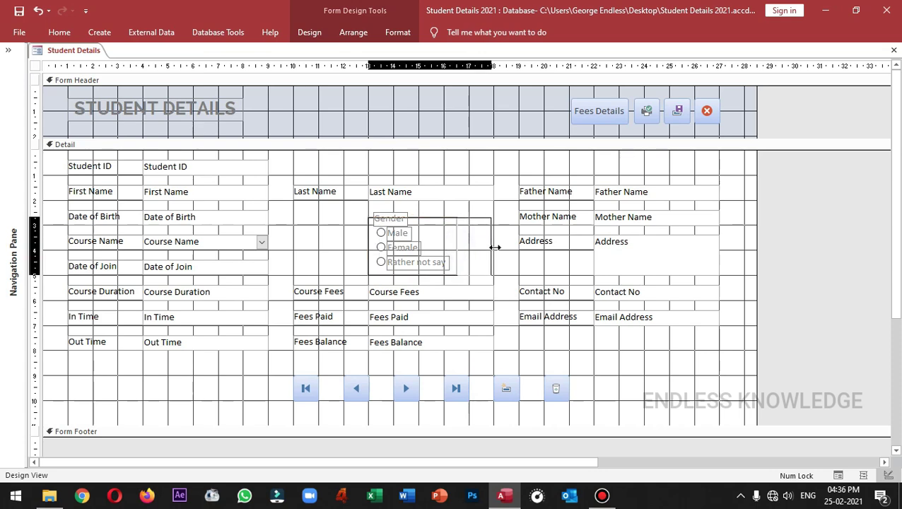
drag(496, 249, 497, 249)
click(501, 256)
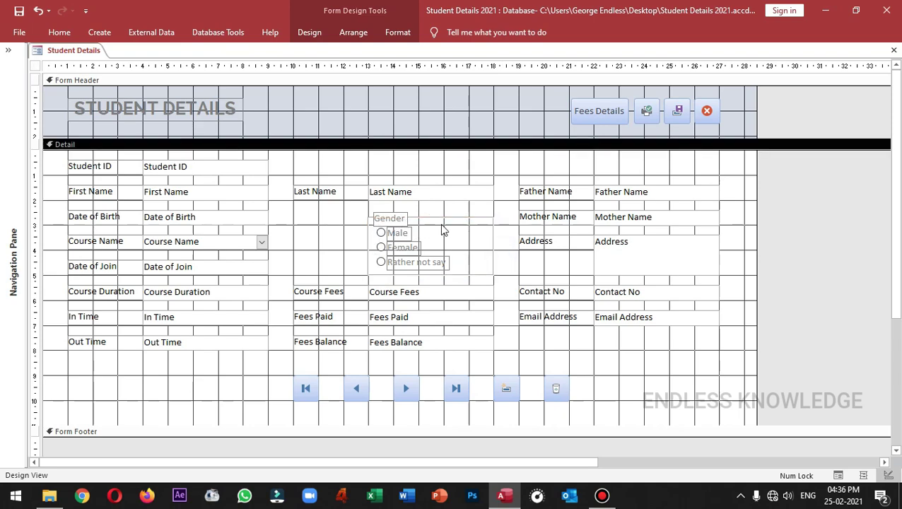
click(838, 476)
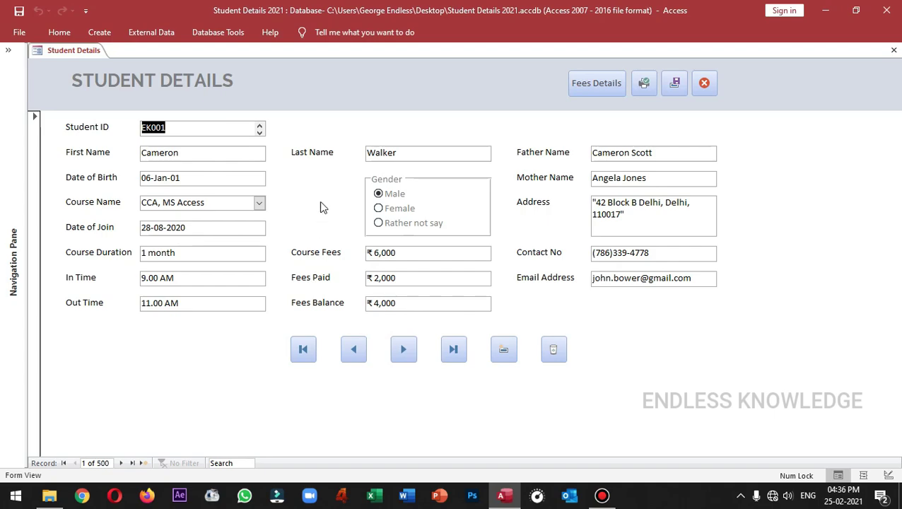
In Design View, set the font color of the Gender caption and its option labels to black
click(889, 475)
drag(467, 268, 391, 211)
click(398, 32)
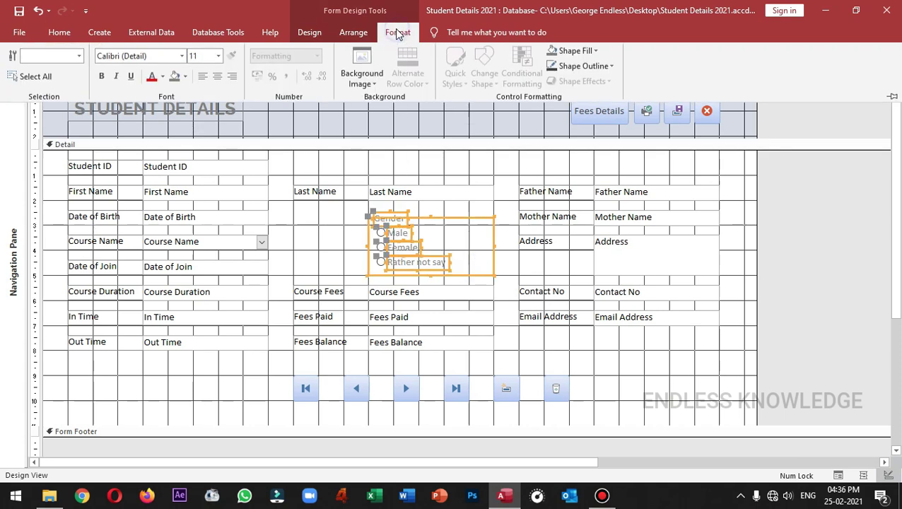
click(162, 78)
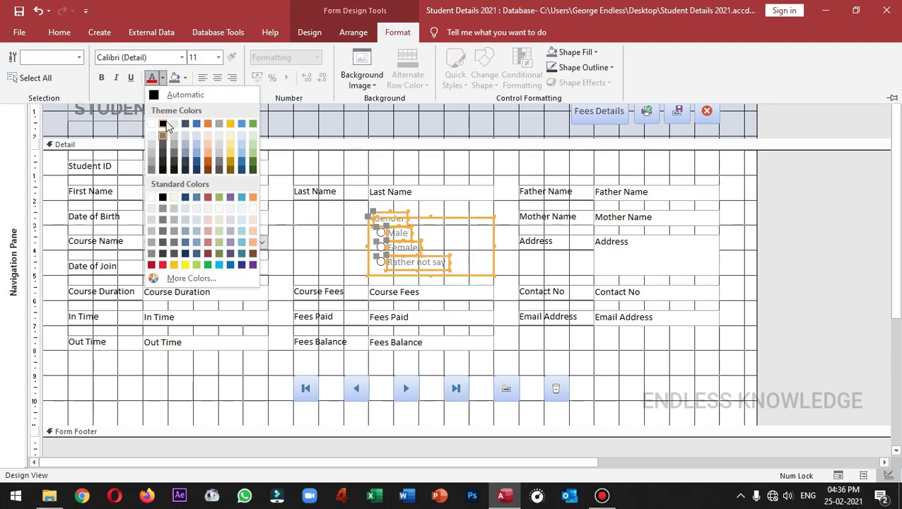
click(168, 122)
click(328, 246)
click(439, 244)
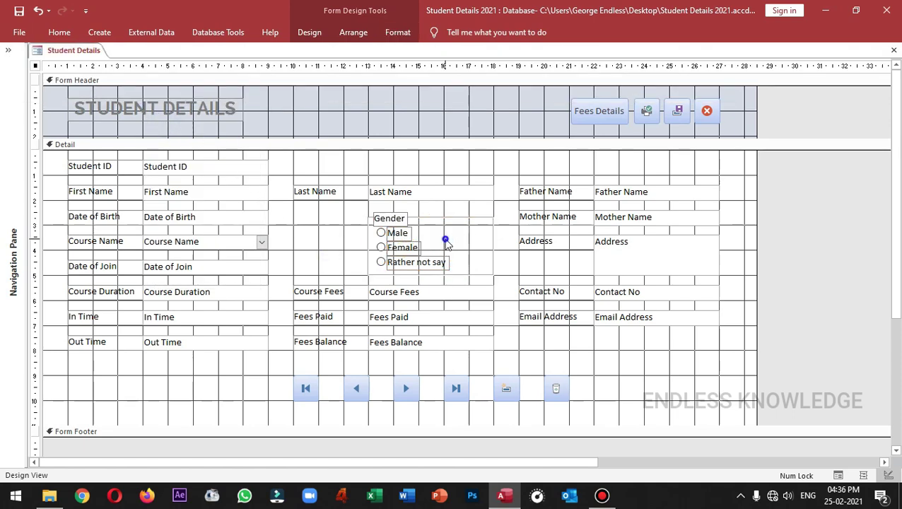
Try moving the Gender caption by its border to beneath the Last Name label, and undo the move
click(404, 217)
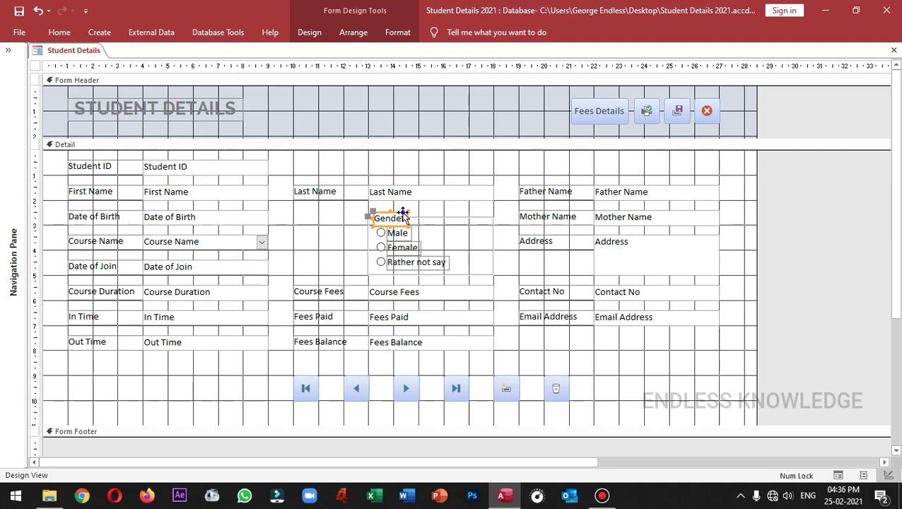
drag(403, 212, 328, 212)
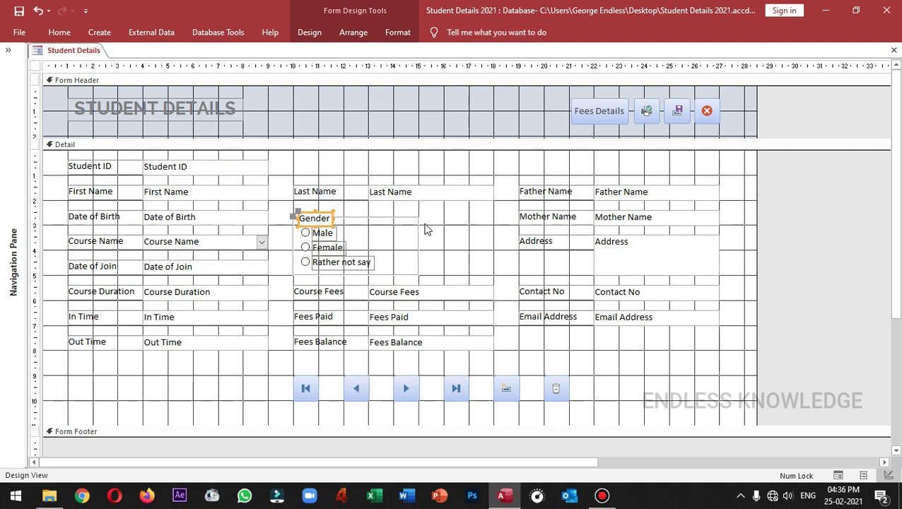
key(ctrl+z)
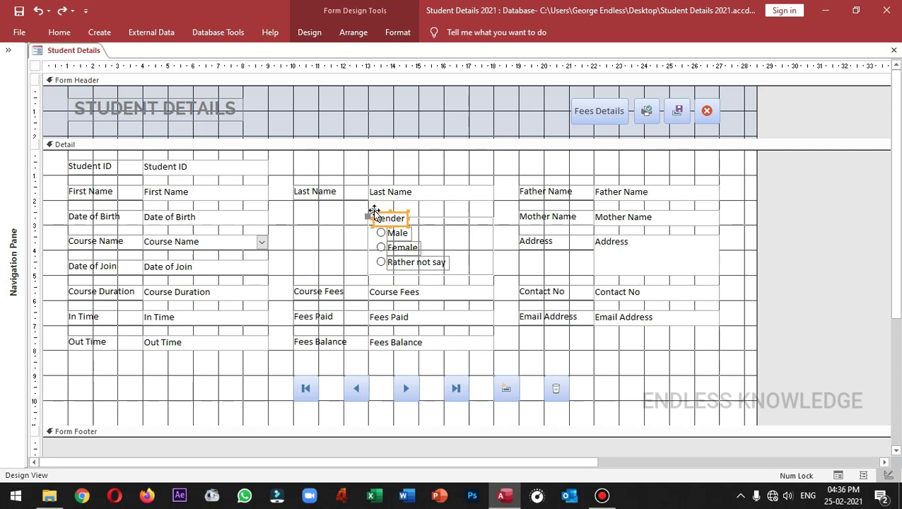
Move the Gender caption alone outside the frame, align it under the Last Name label, and size it to end just before the frame
drag(375, 212, 362, 235)
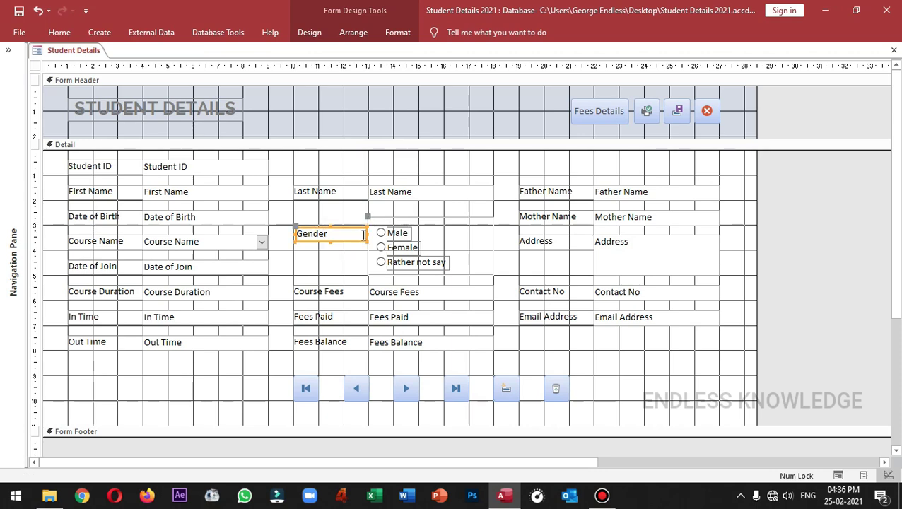
click(310, 228)
click(310, 228)
click(291, 234)
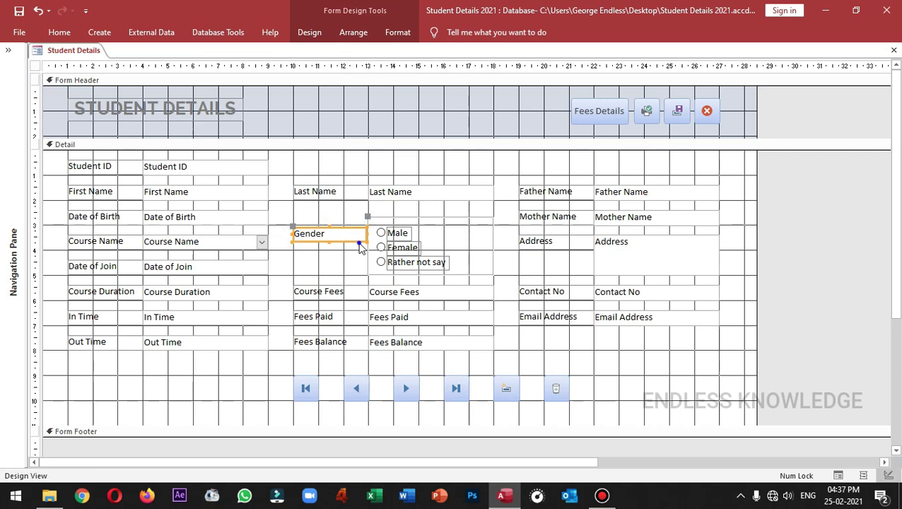
click(359, 248)
click(359, 236)
click(362, 235)
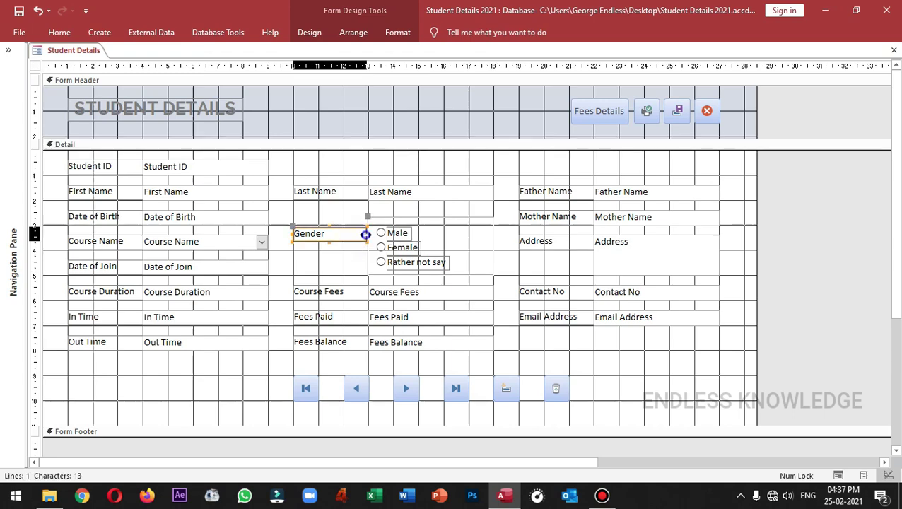
click(362, 235)
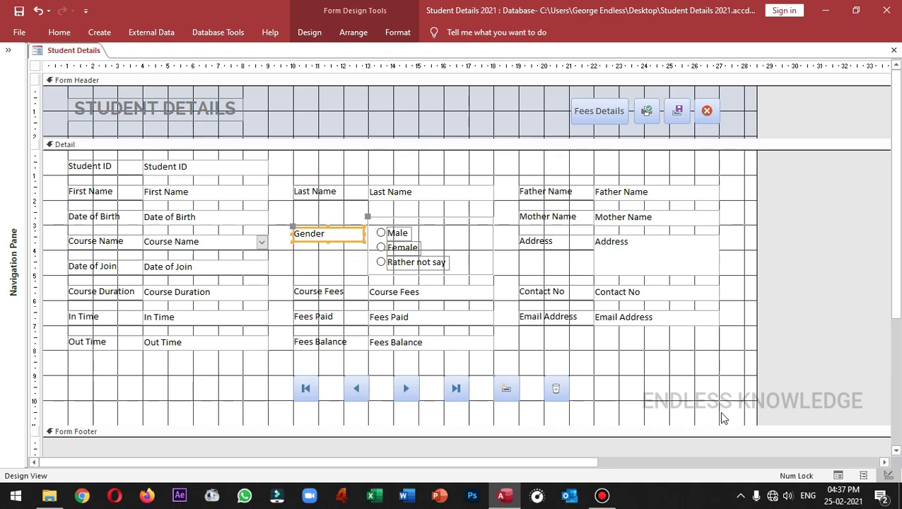
In Form View, try the Gender options on the first student's record, choose Male and save the record
click(839, 476)
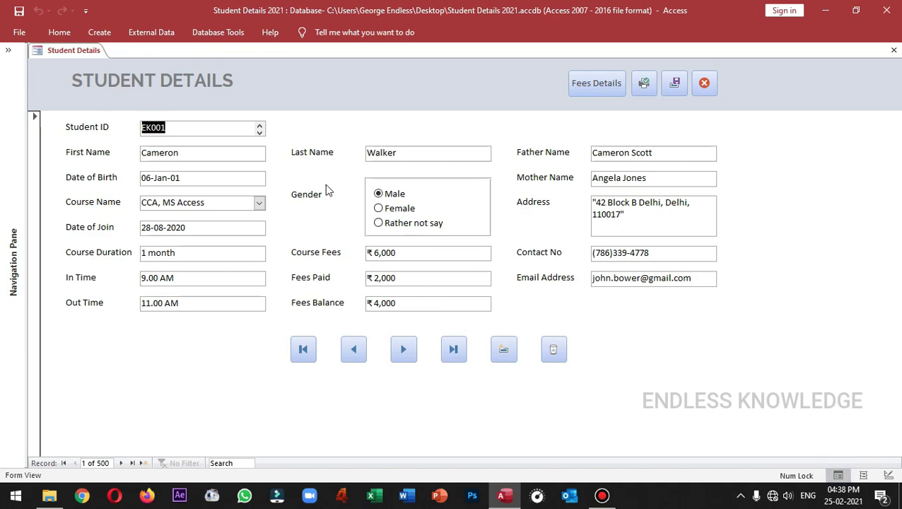
click(384, 208)
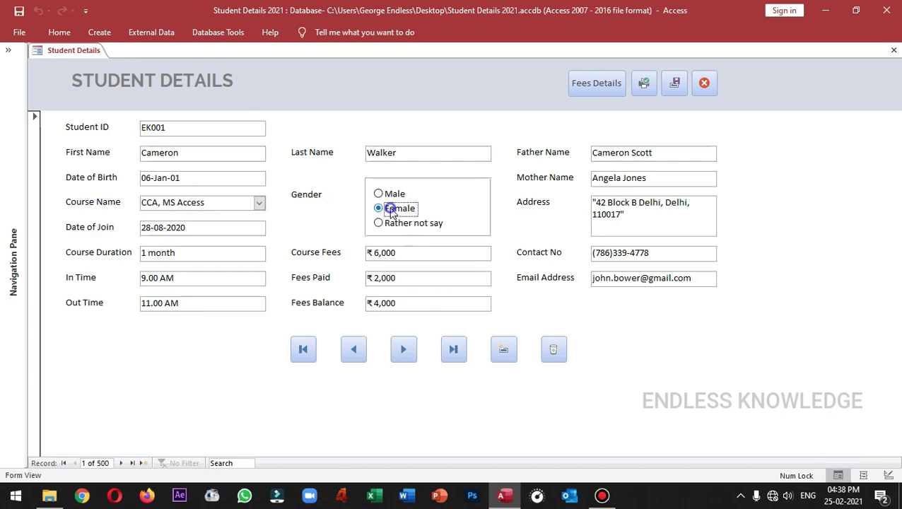
click(384, 223)
click(391, 194)
click(382, 207)
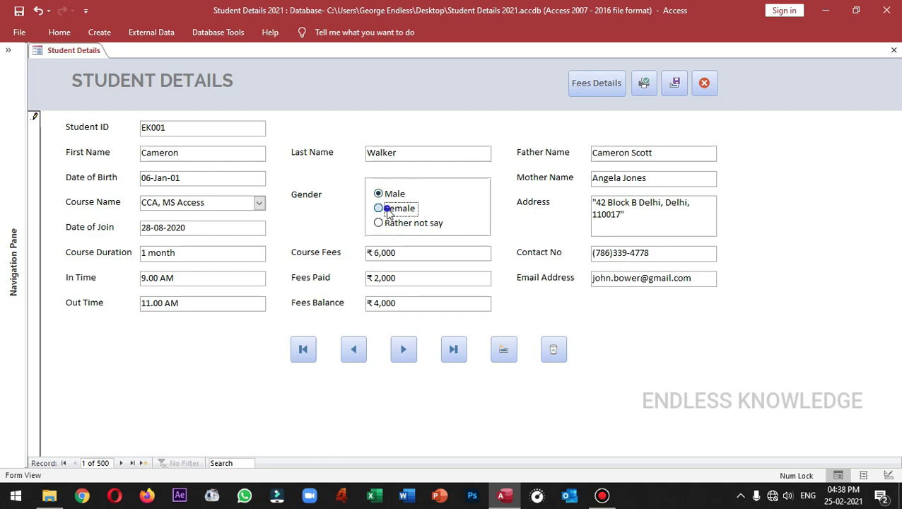
click(388, 196)
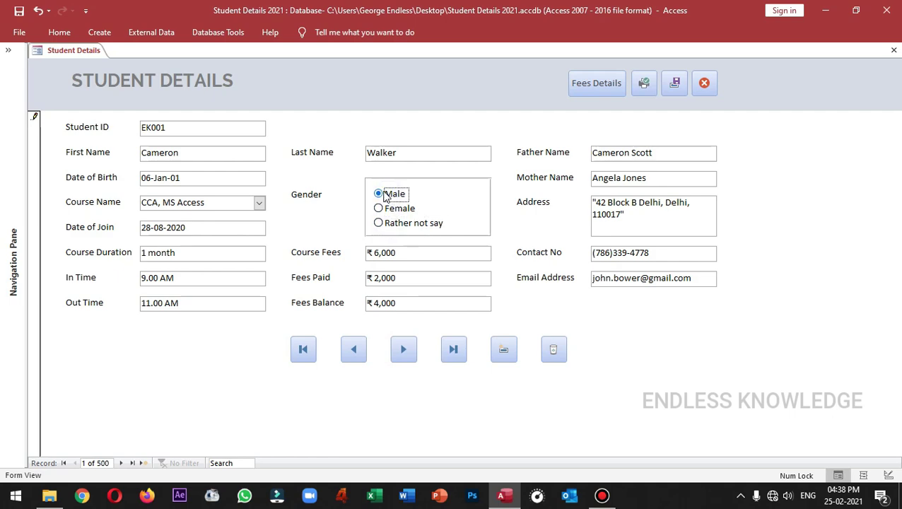
click(676, 83)
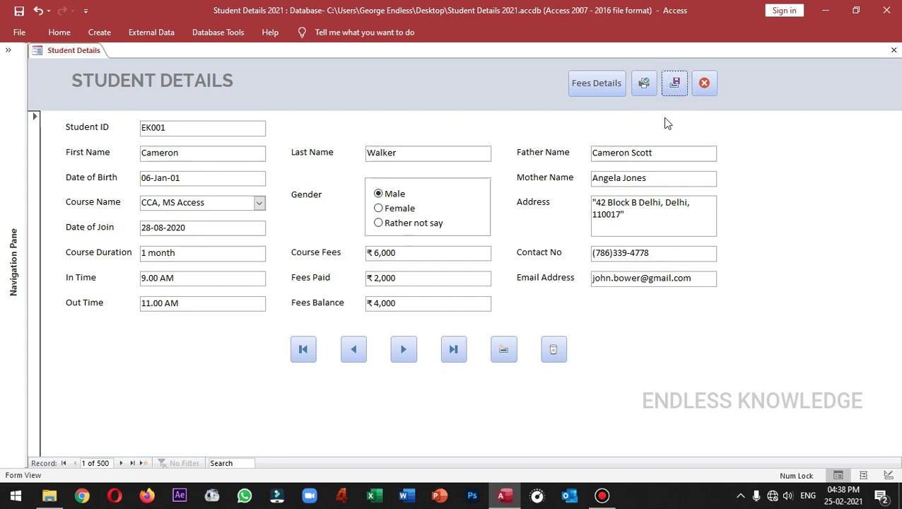
Open the Personal Details table to check the Gender value stored for the first student, and return to the form
click(9, 52)
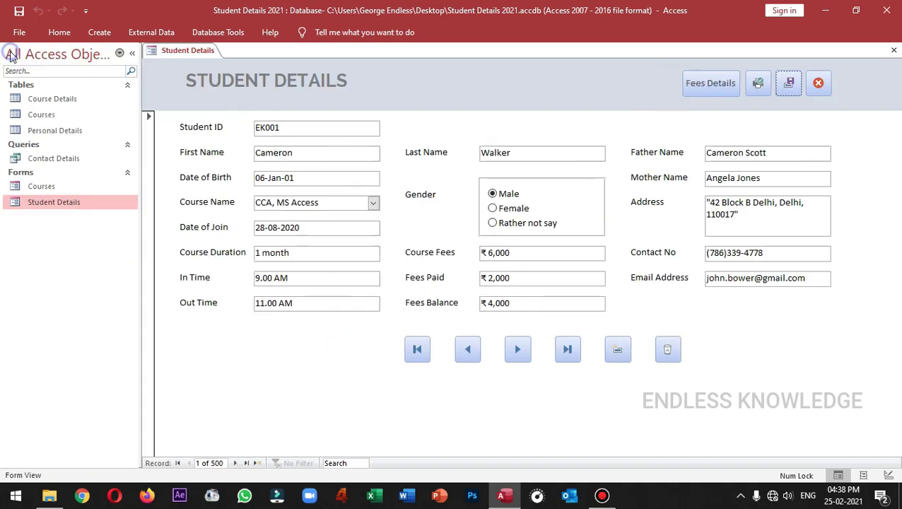
double_click(71, 132)
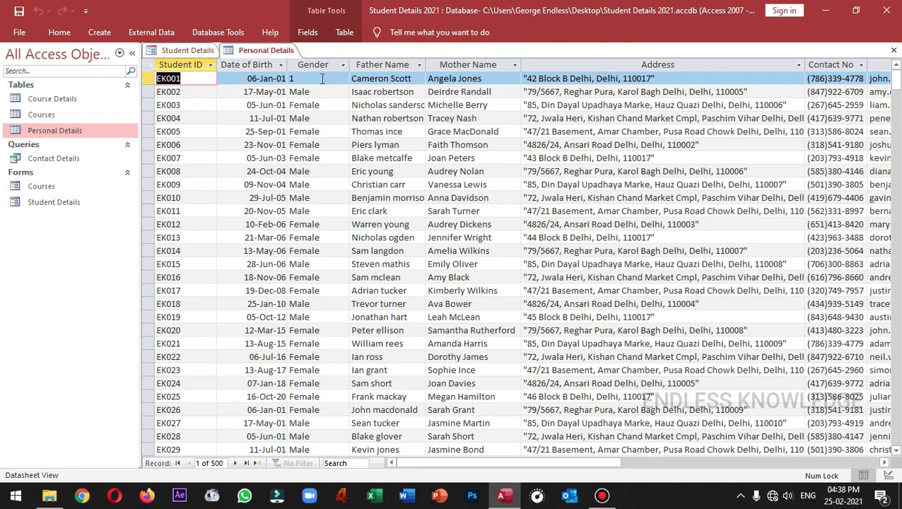
click(203, 52)
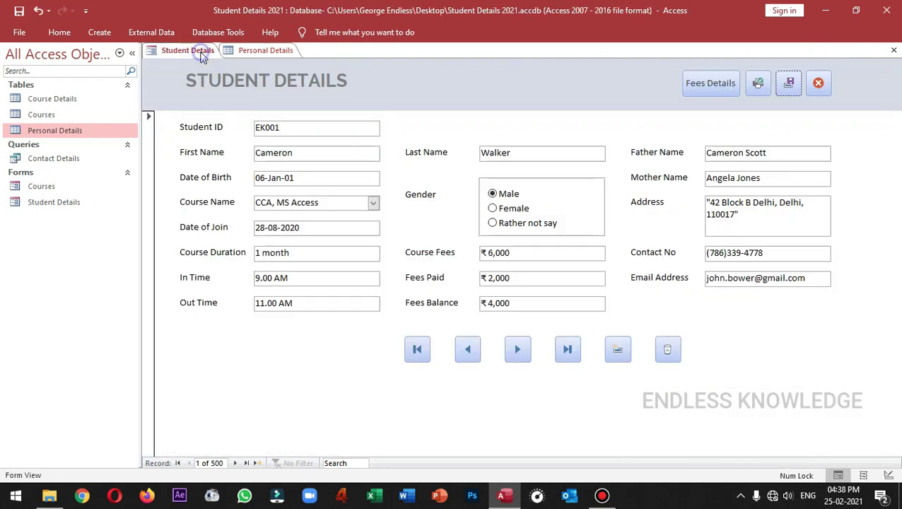
Save the first student's Gender as Rather not say and check the value stored in the Personal Details table
click(505, 230)
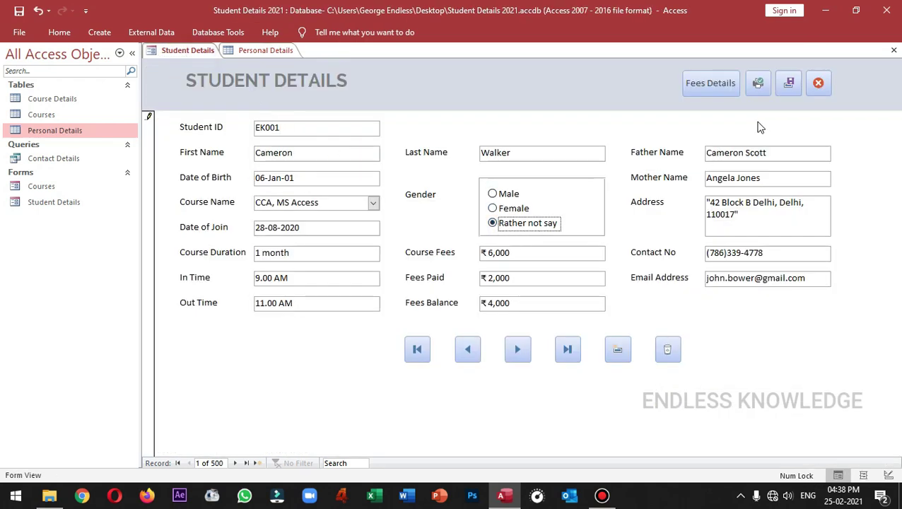
click(789, 85)
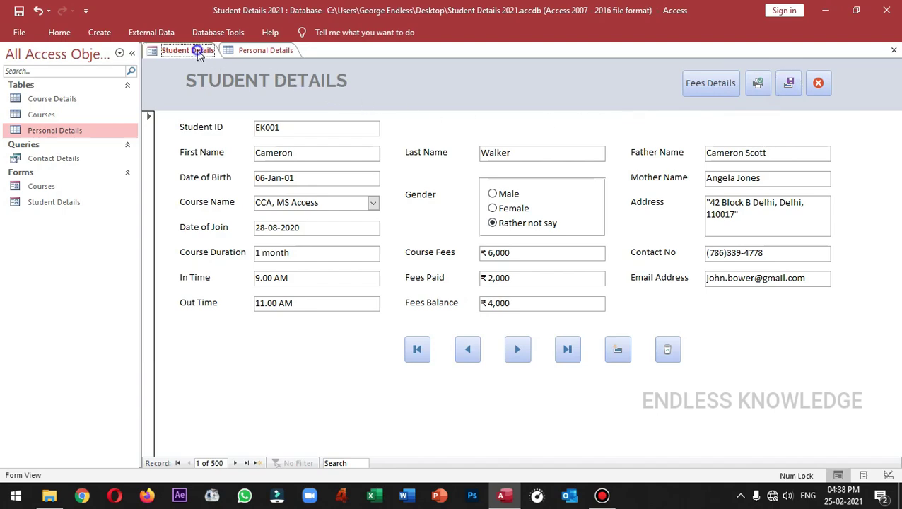
click(263, 50)
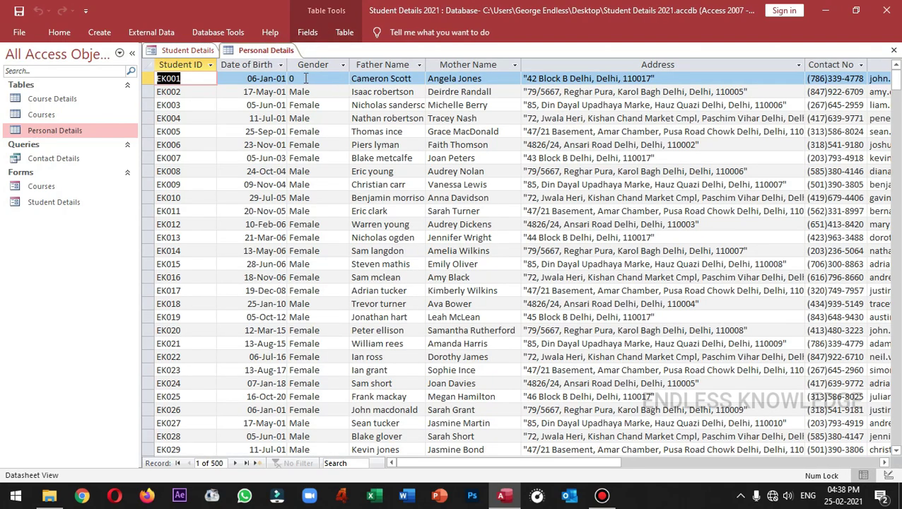
Try choosing Male as the Gender on the third student's form record, and undo the change
click(188, 50)
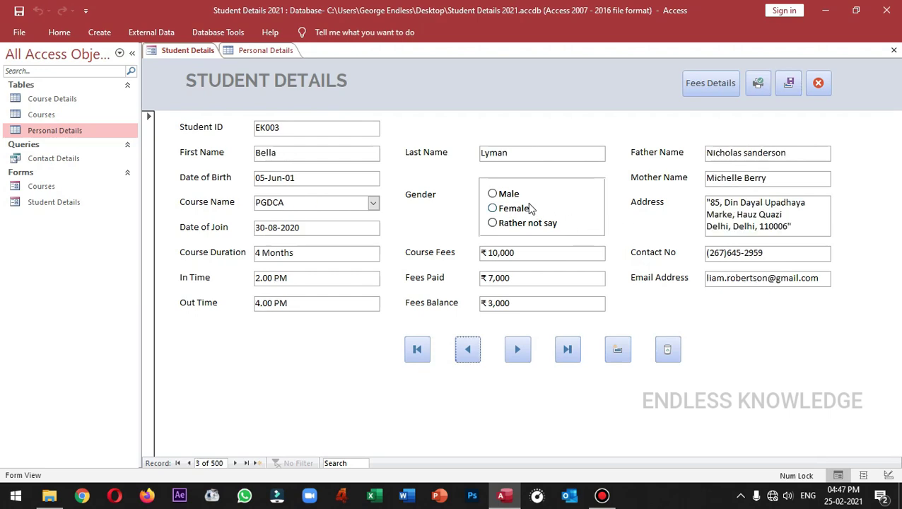
click(509, 194)
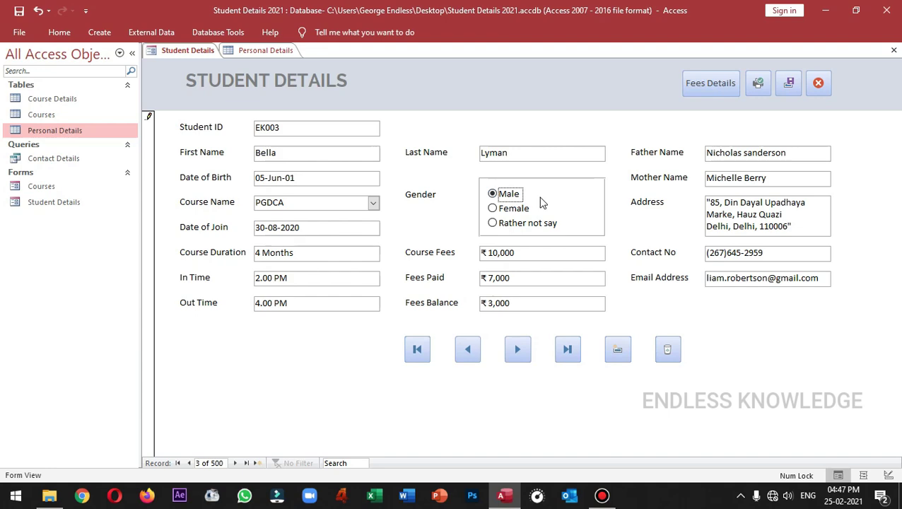
key(ctrl+z)
In Design View, set the Locked property of the Male option button to Yes
click(888, 475)
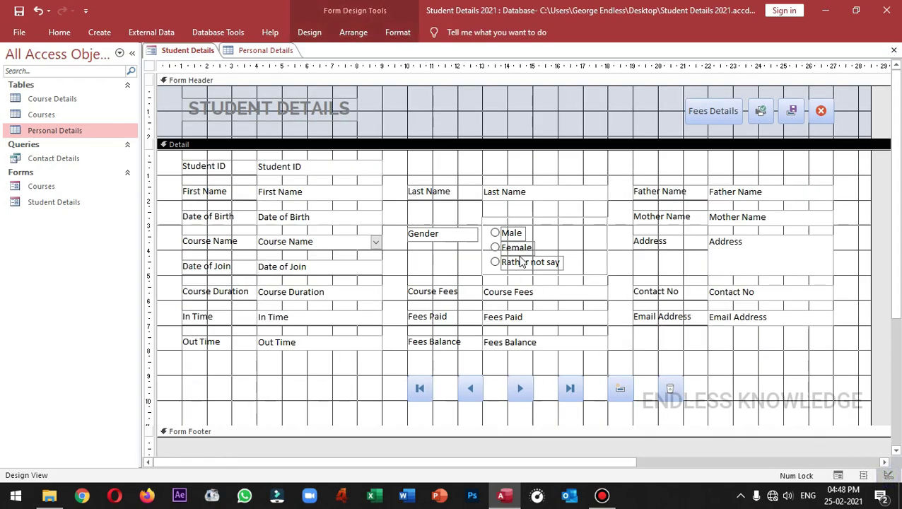
click(523, 235)
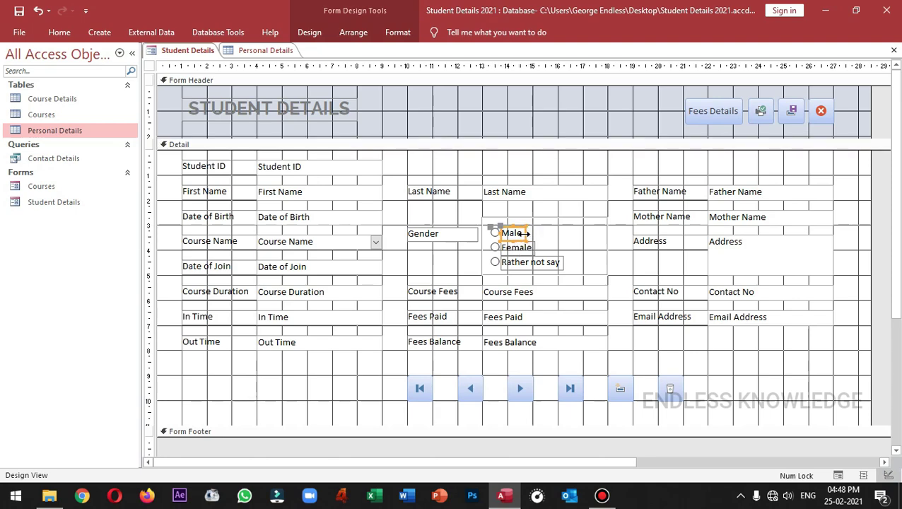
click(495, 236)
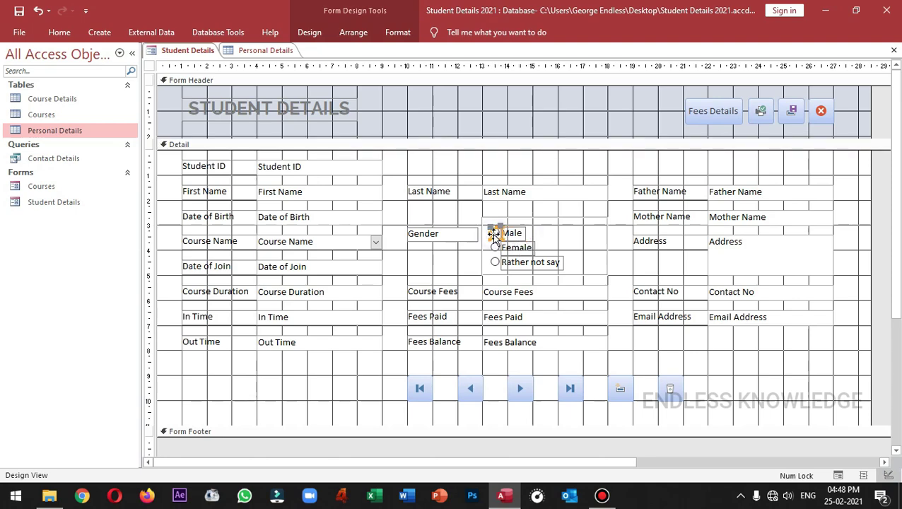
double_click(495, 236)
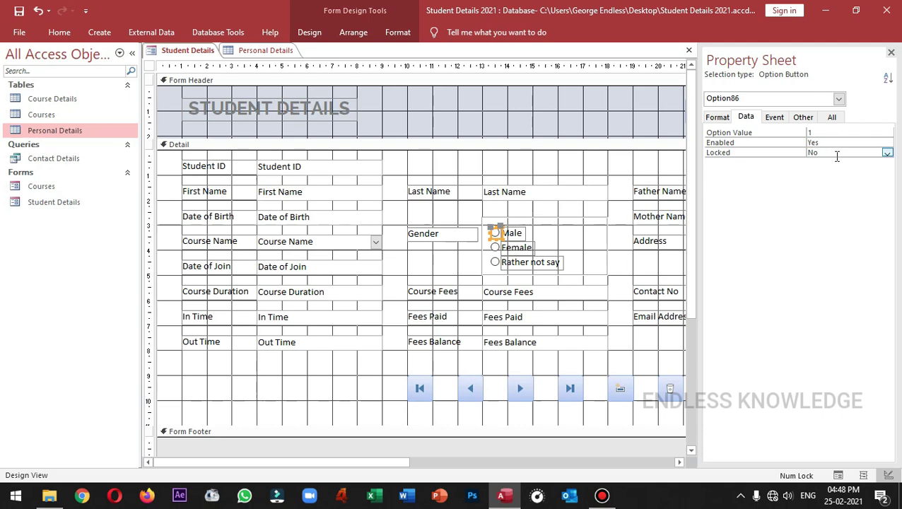
click(886, 152)
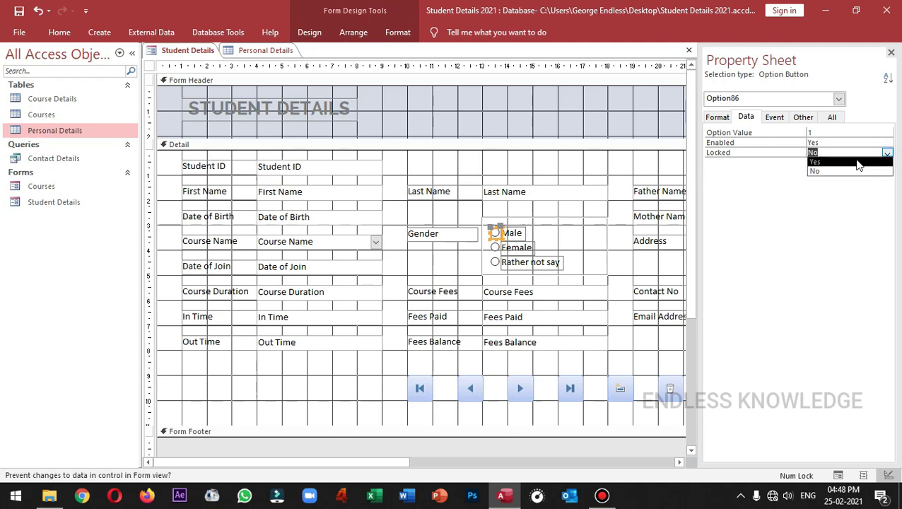
click(857, 162)
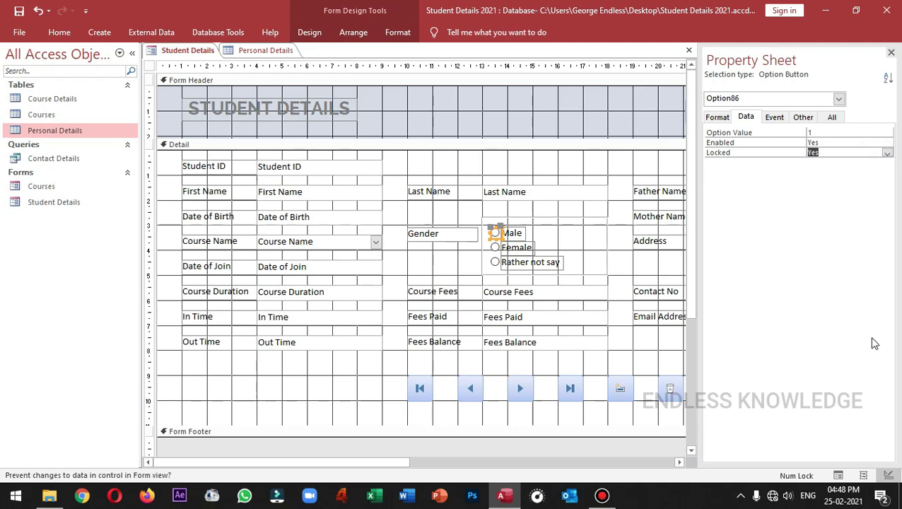
Test in Form View whether the Male option can be selected for the first student
click(838, 476)
click(499, 195)
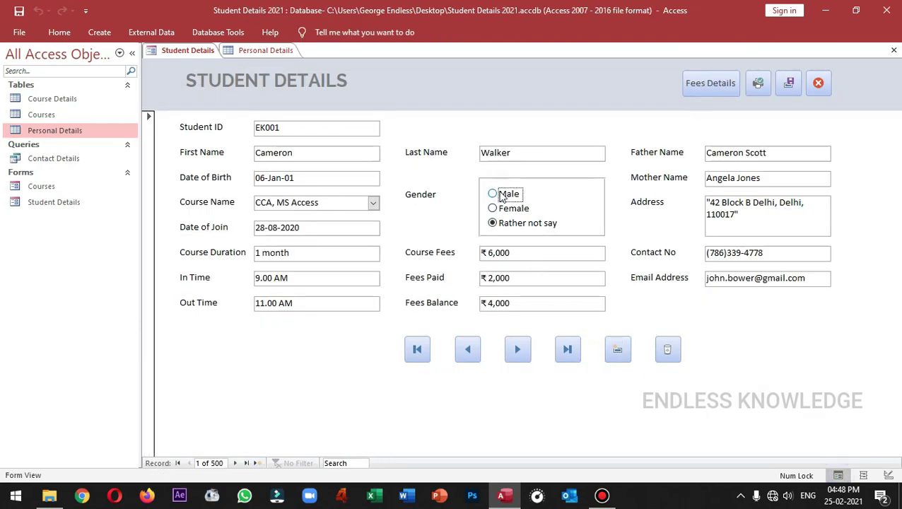
click(498, 198)
click(495, 198)
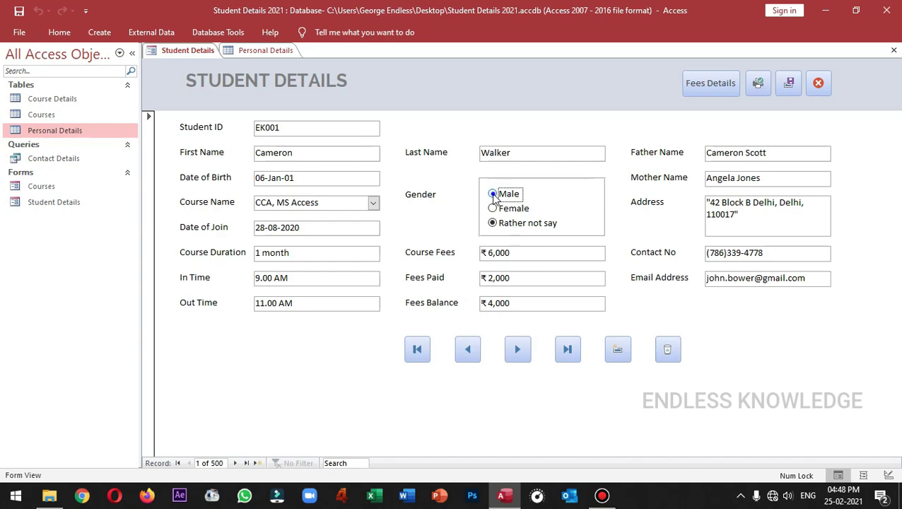
Return to Design View and set the Locked property of the Male option button to No
click(889, 475)
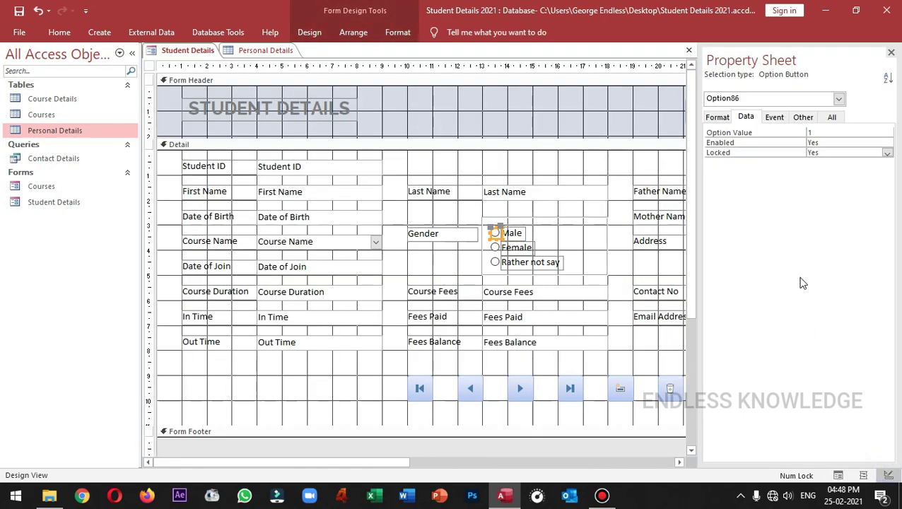
click(887, 152)
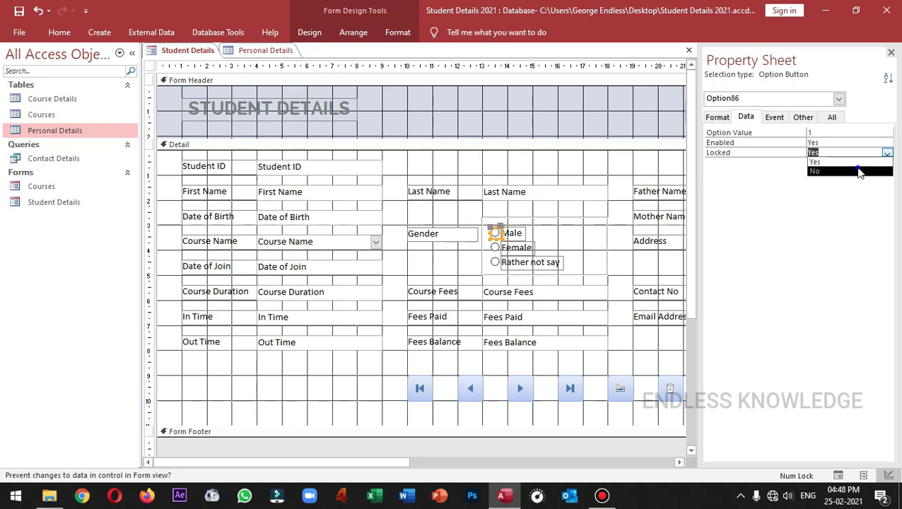
click(860, 171)
Set the Enabled property of the Male option button to No
click(884, 142)
click(888, 143)
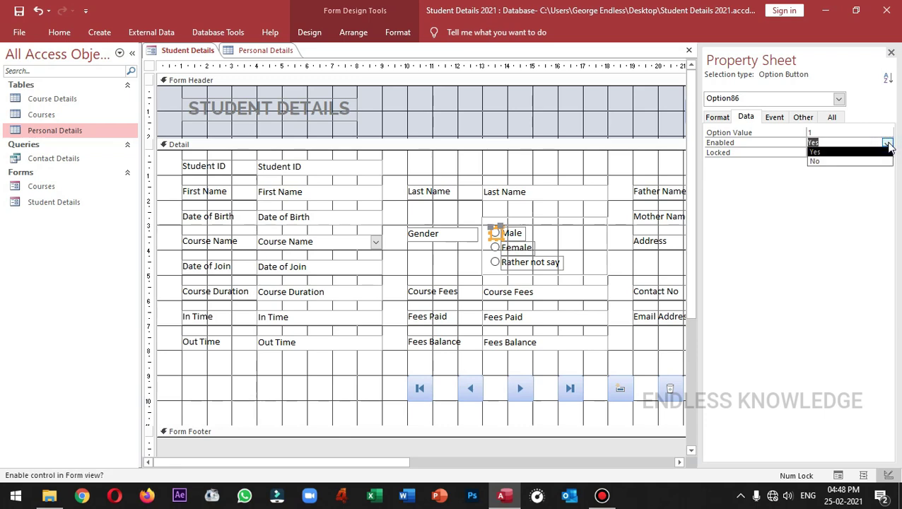
click(869, 162)
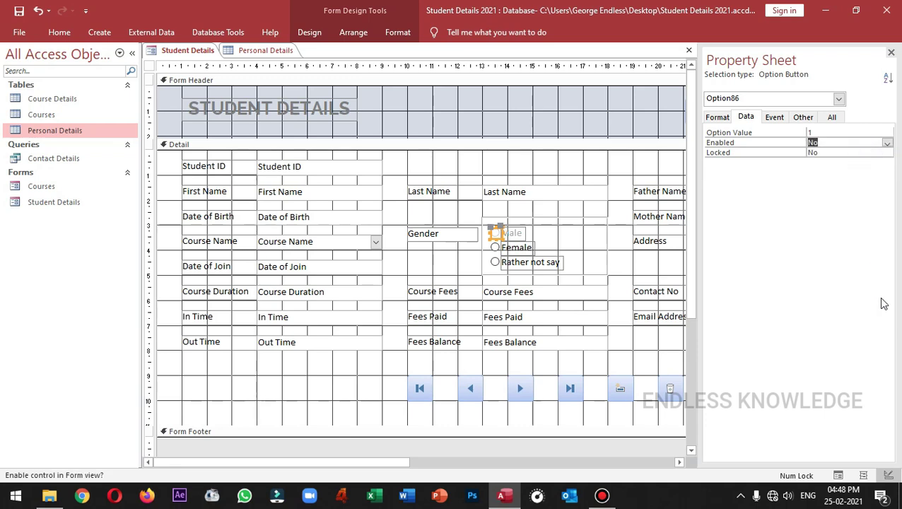
Test the Male, Female and Rather not say options in Form View on the first student's record, ending on Rather not say
click(838, 475)
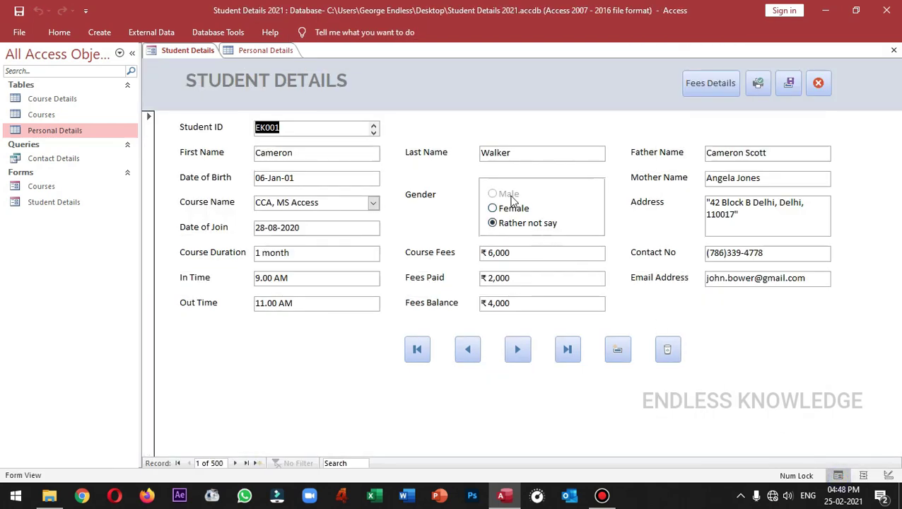
click(514, 200)
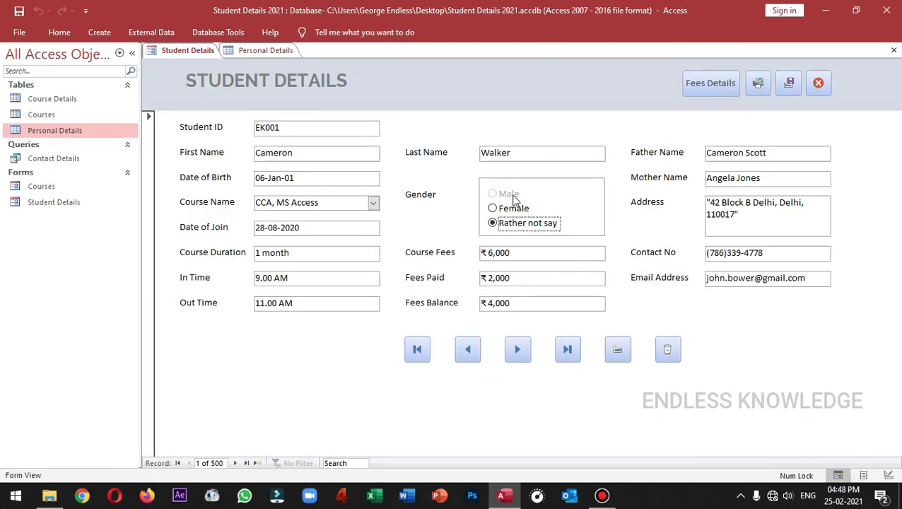
click(509, 209)
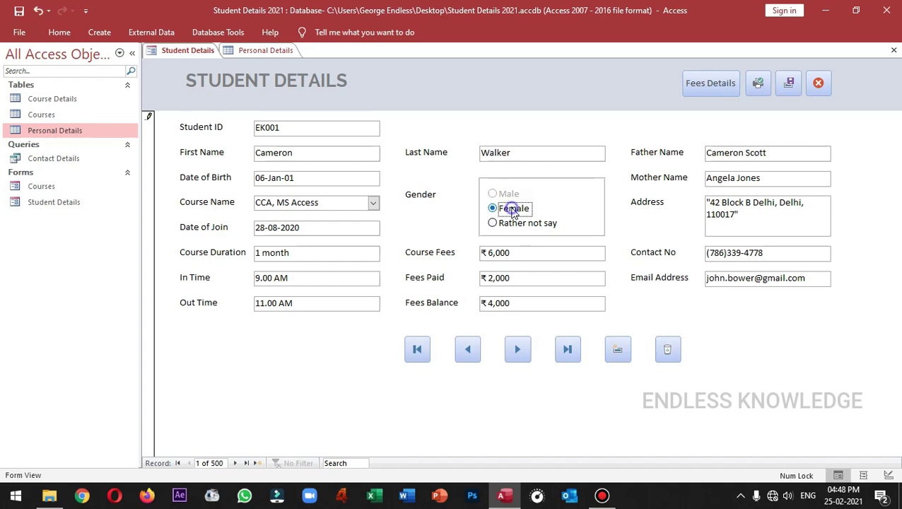
click(511, 224)
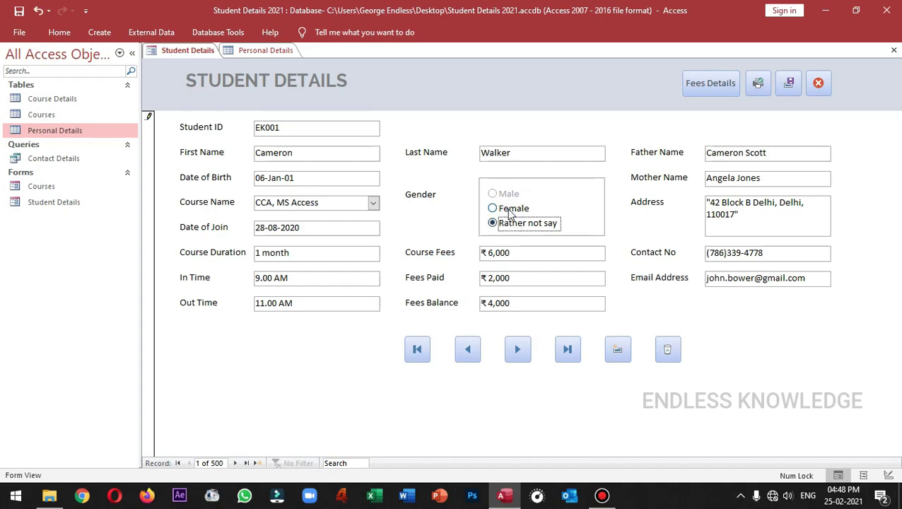
Back in Design View, set the Enabled property of the Male option button to Yes
click(889, 475)
click(883, 142)
click(888, 143)
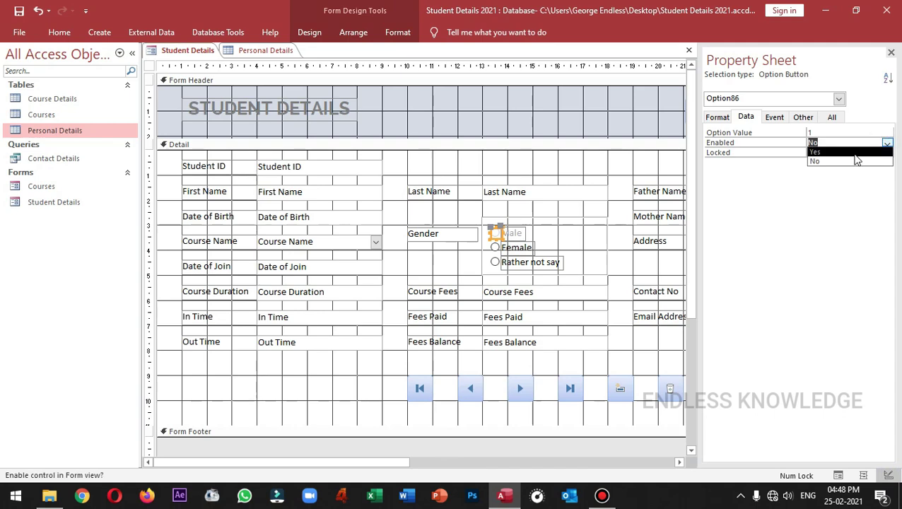
click(855, 152)
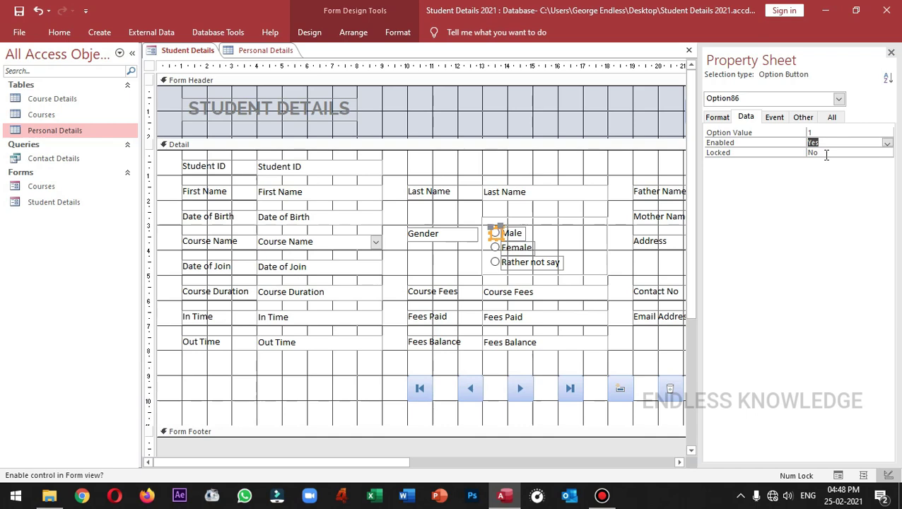